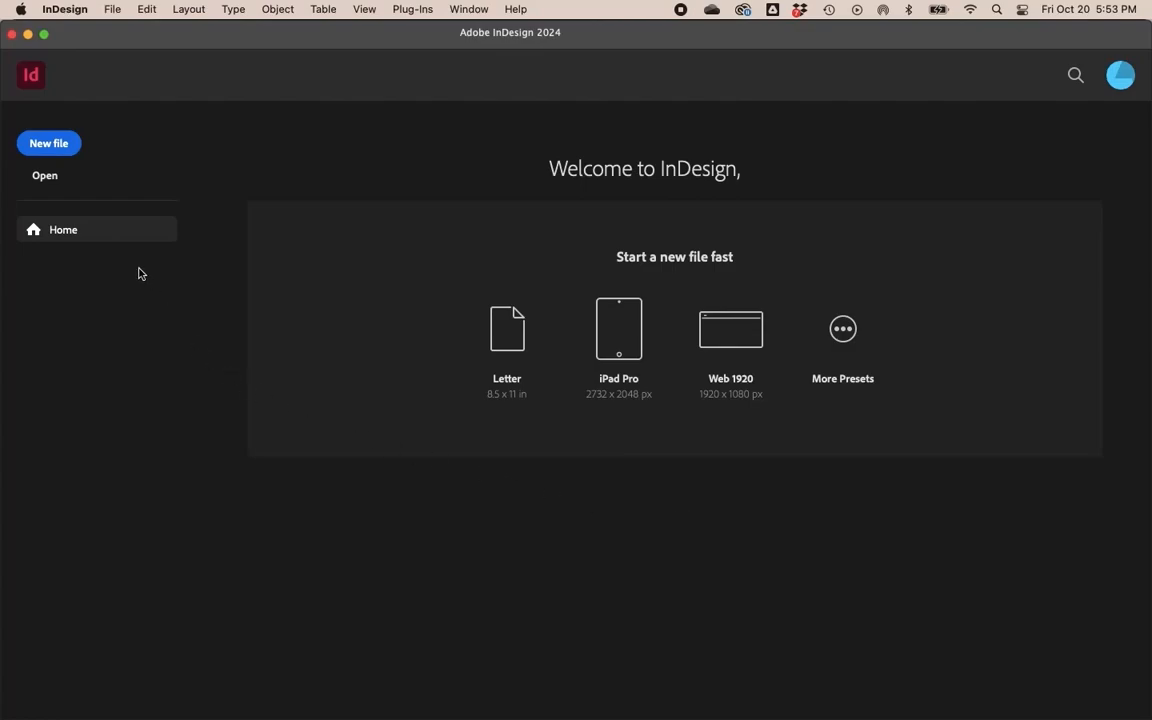
# - Start a new print document and name it Magazine
pyautogui.click(61, 144)
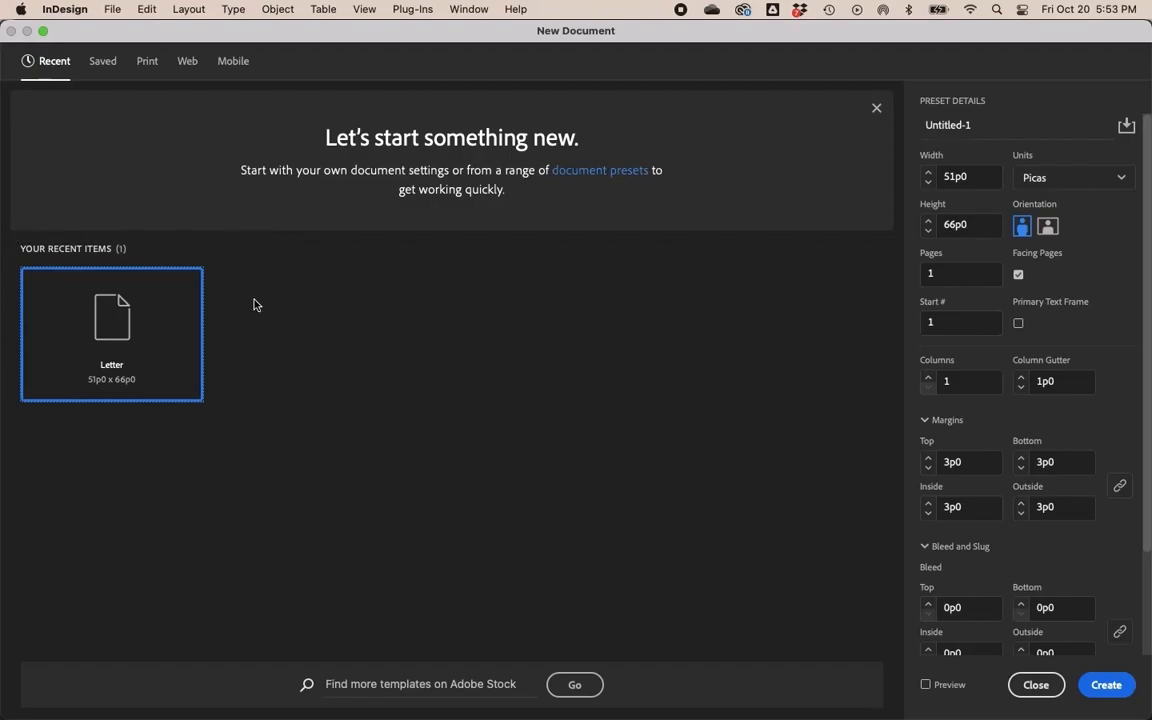
pyautogui.click(147, 62)
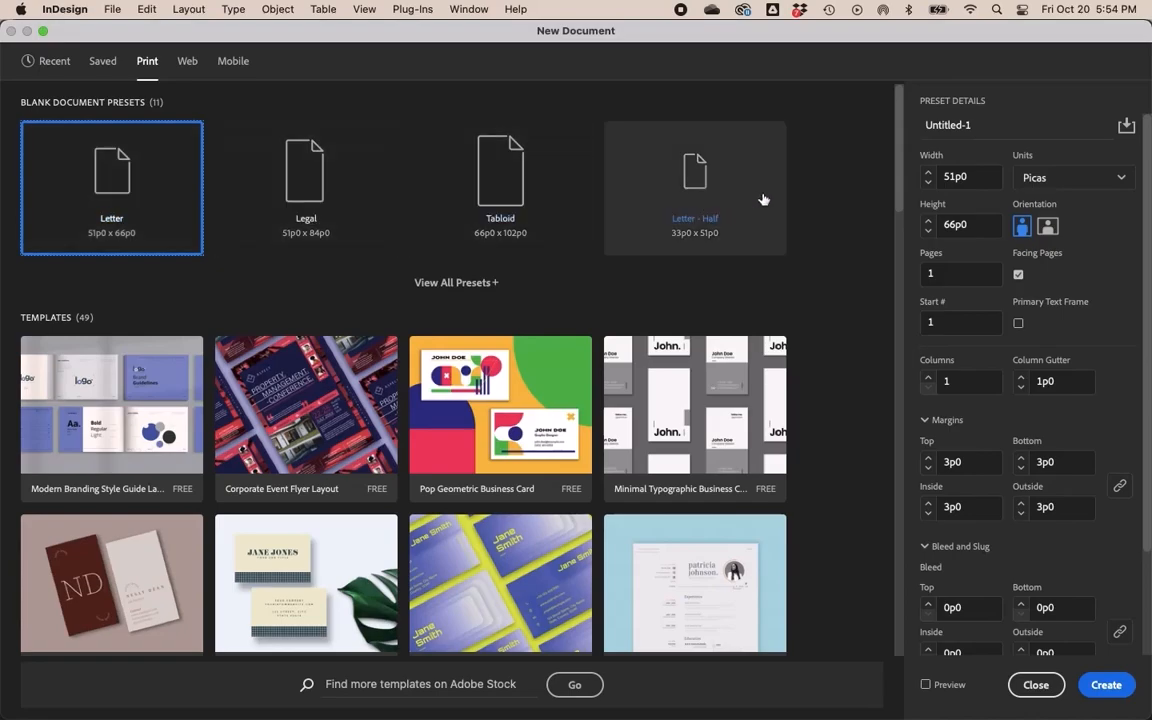
pyautogui.click(955, 176)
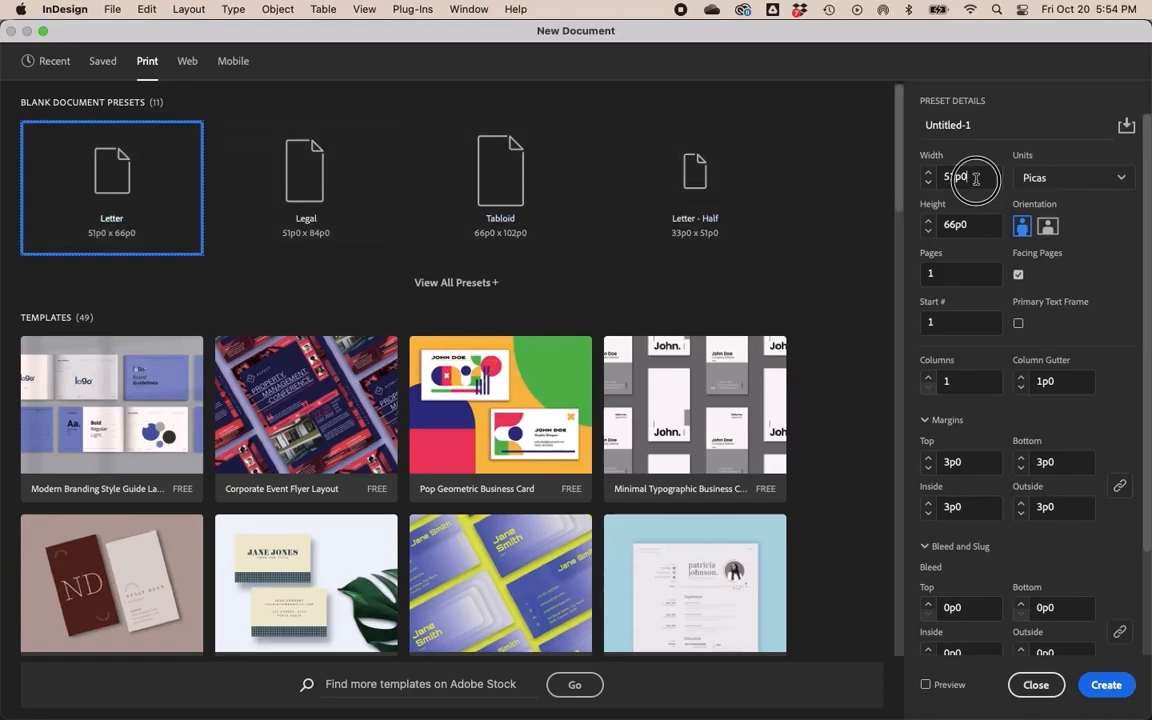
pyautogui.click(973, 226)
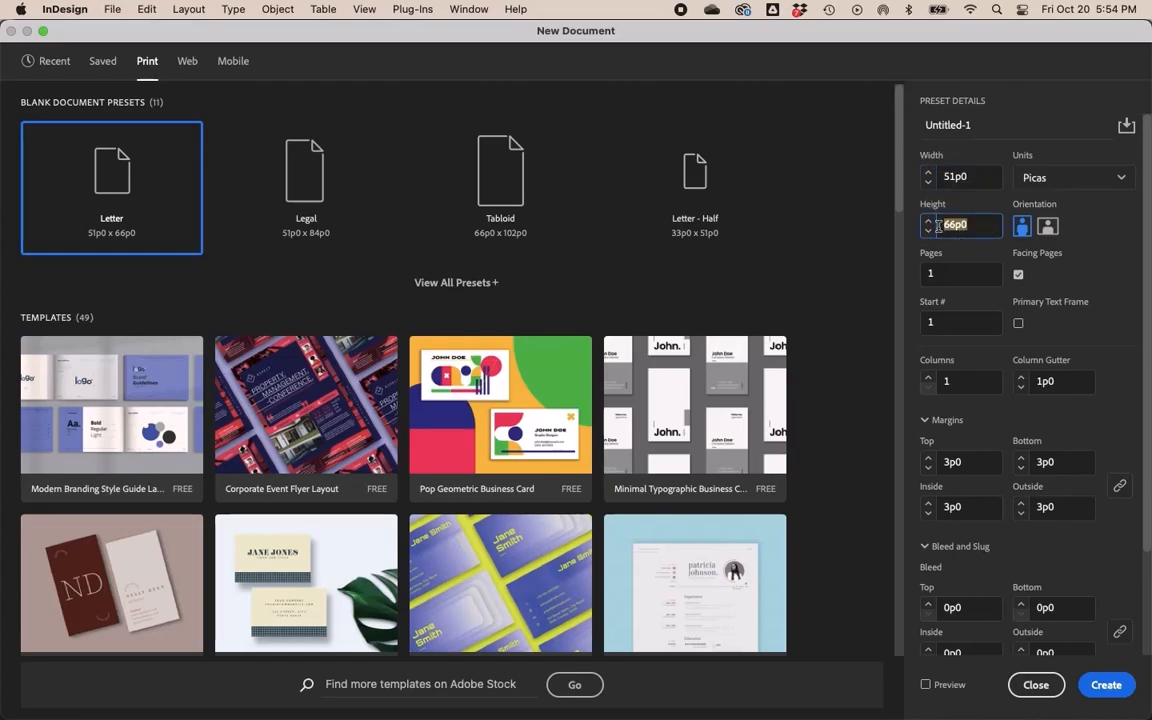
pyautogui.moveTo(985, 127); pyautogui.dragTo(913, 125)
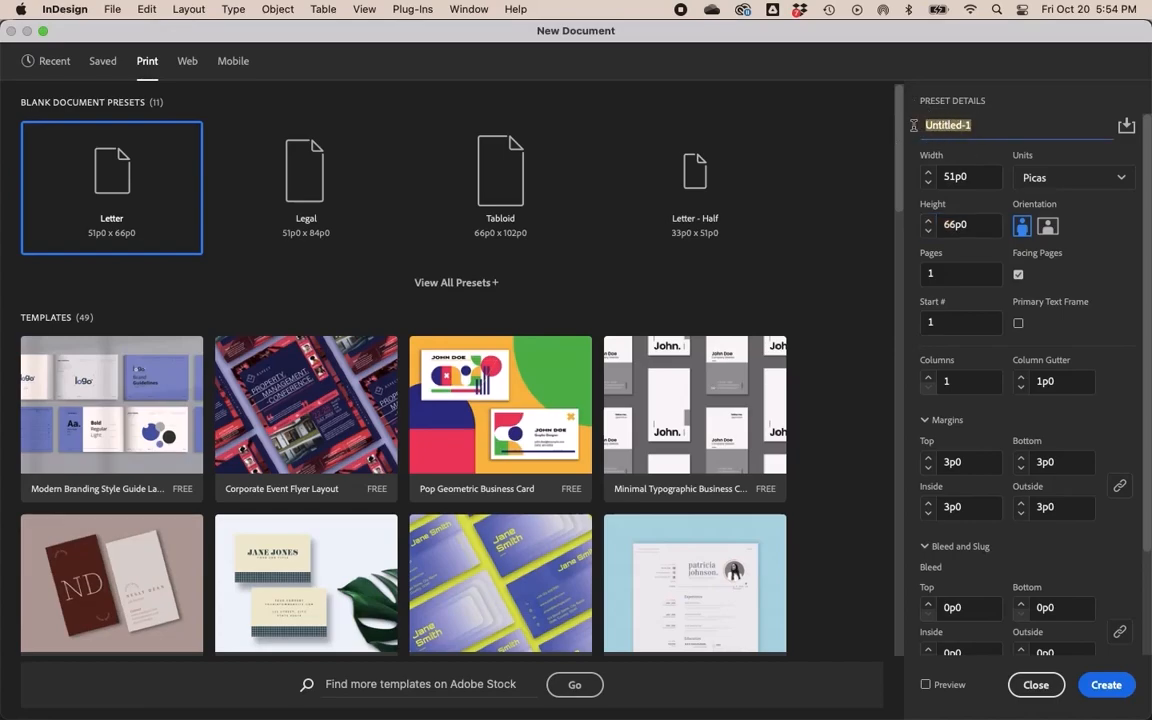
pyautogui.write('Magaine')
pyautogui.press('BackSpace')
pyautogui.press('BackSpace')
pyautogui.press('BackSpace')
pyautogui.write('zine')
# - Set the document units to Inches and keep the portrait orientation
pyautogui.click(1065, 183)
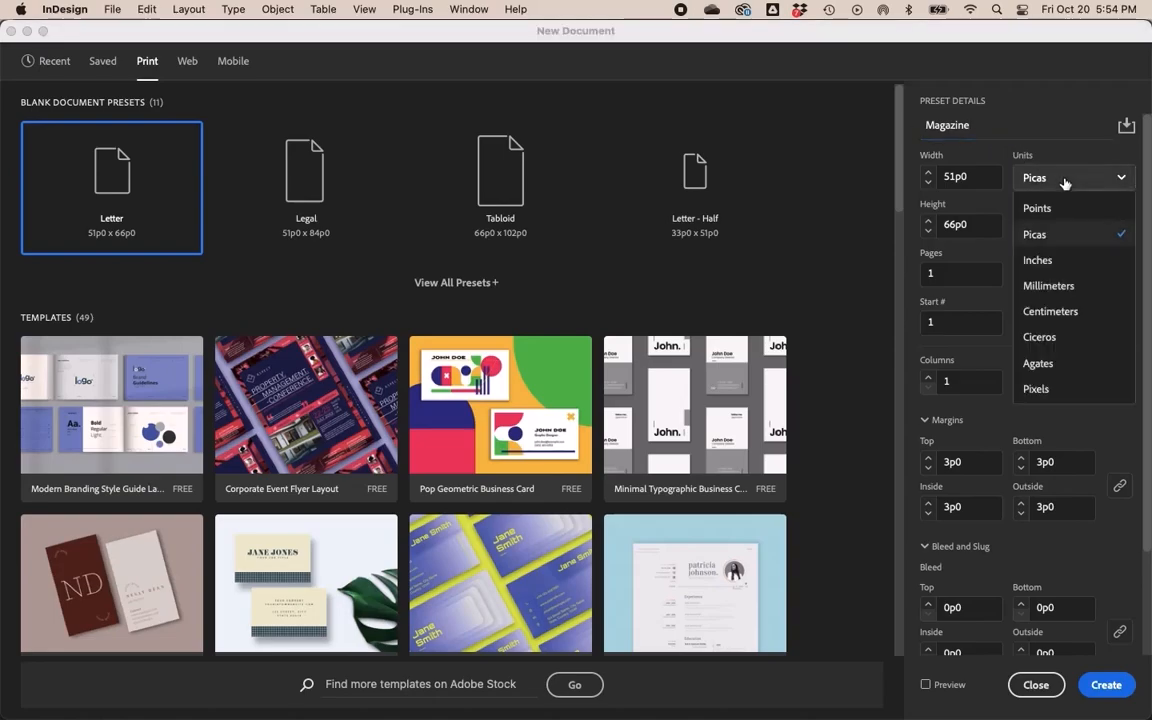
pyautogui.click(1038, 260)
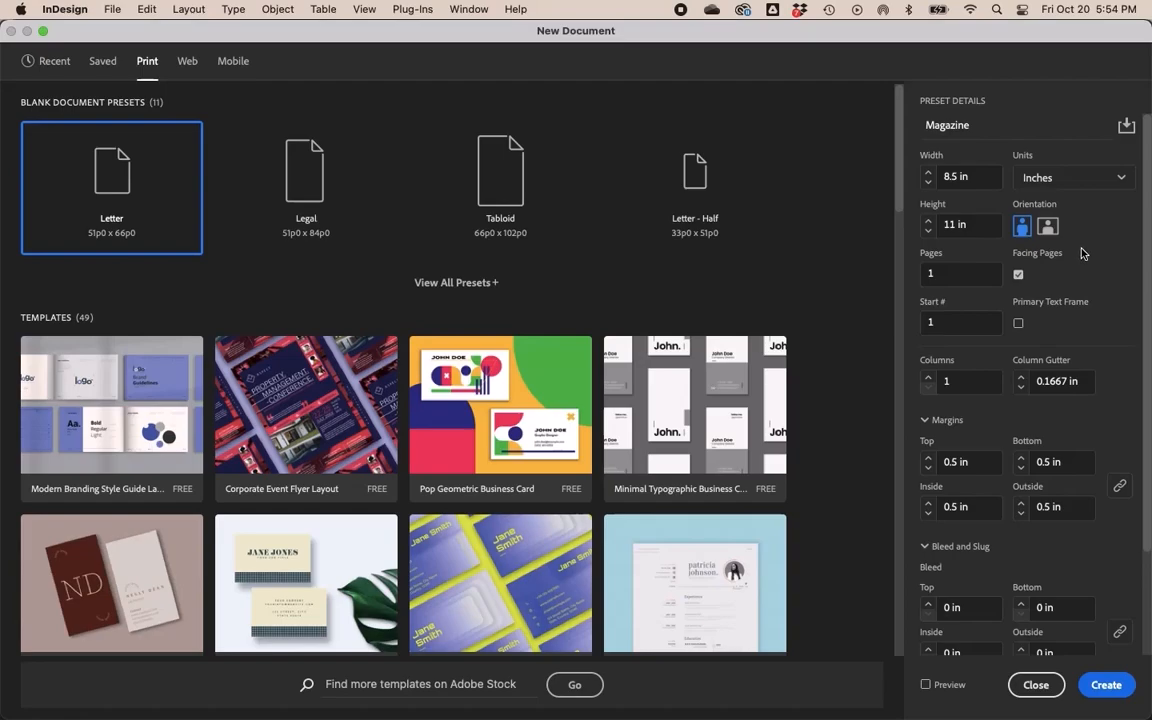
pyautogui.click(1048, 227)
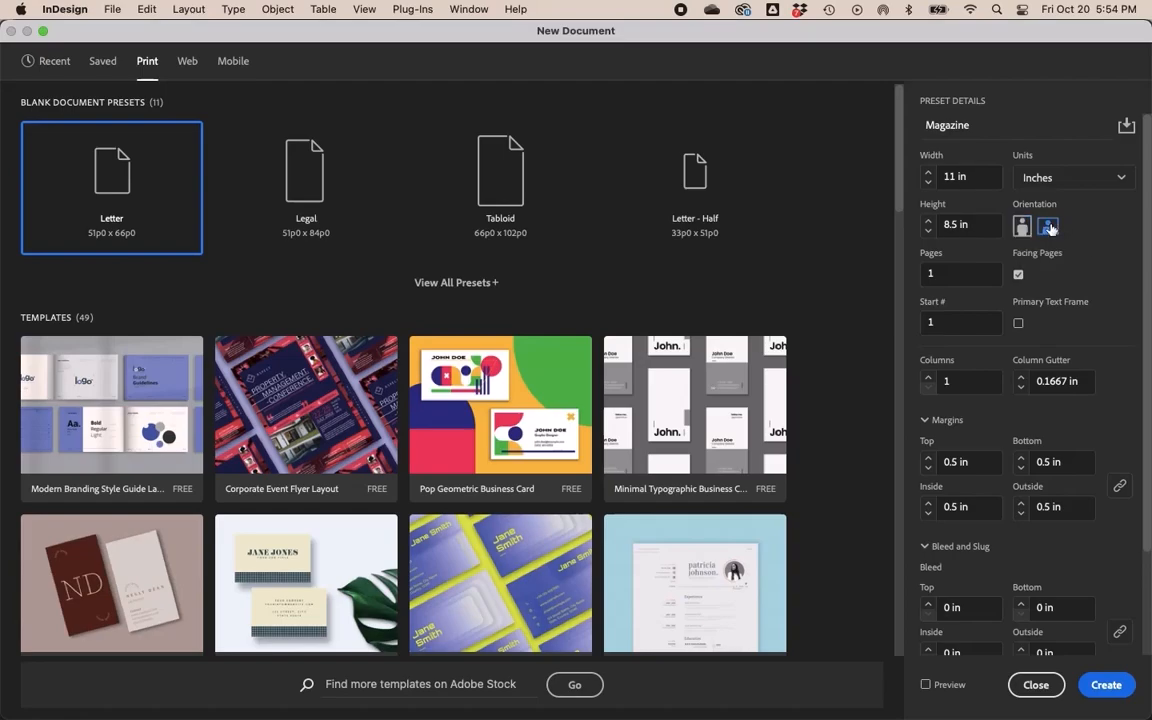
pyautogui.click(1022, 227)
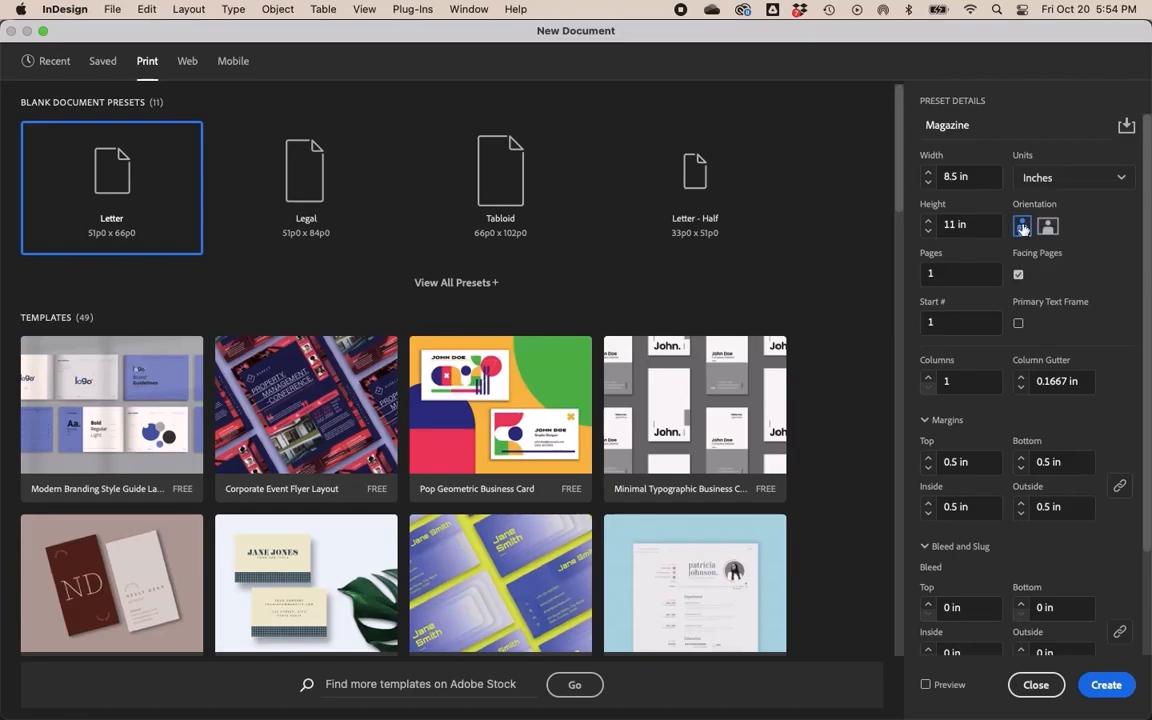
# - Set the document to 10 pages with 4 columns
pyautogui.click(950, 276)
pyautogui.write('0')
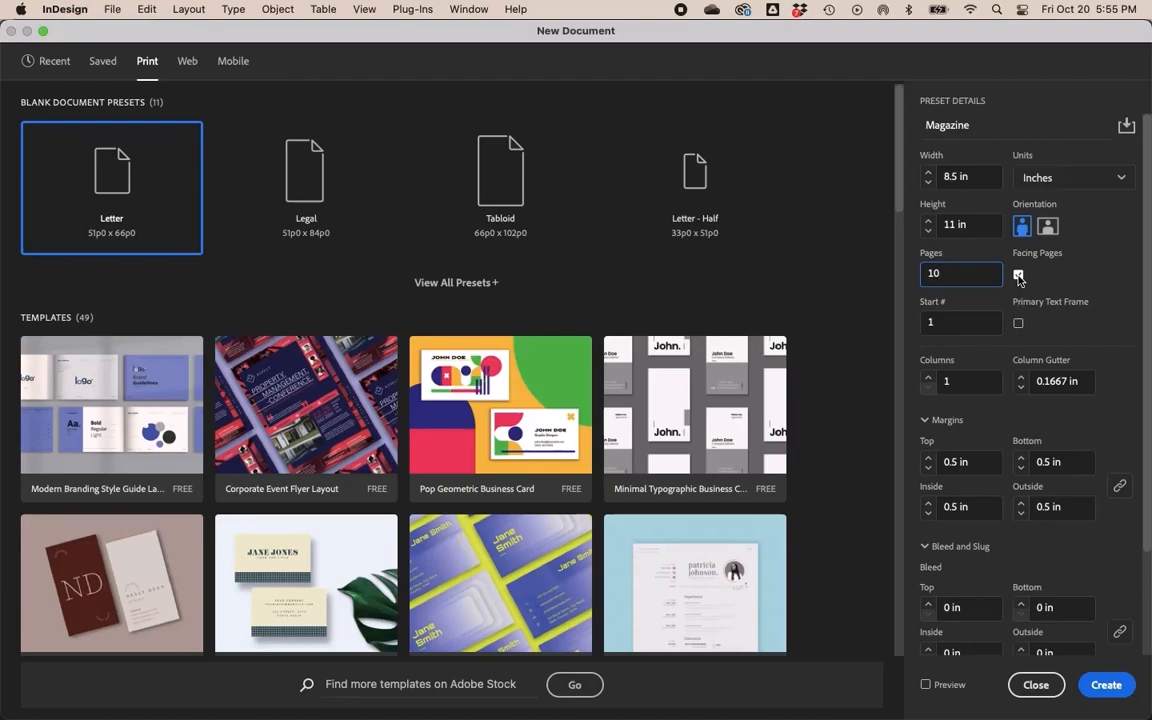
pyautogui.click(928, 382)
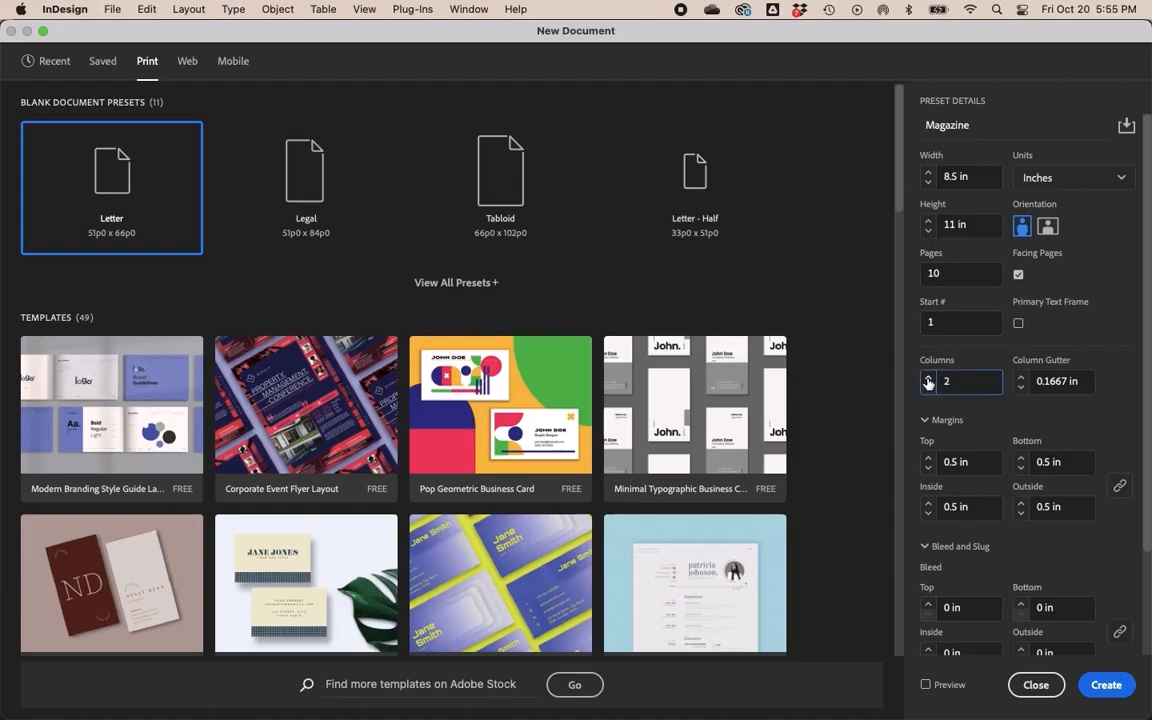
pyautogui.click(928, 382)
pyautogui.click(946, 380)
# - Review the column gutter and margin settings, including the linked margin option
pyautogui.click(1066, 381)
pyautogui.moveTo(1066, 381); pyautogui.dragTo(1034, 381)
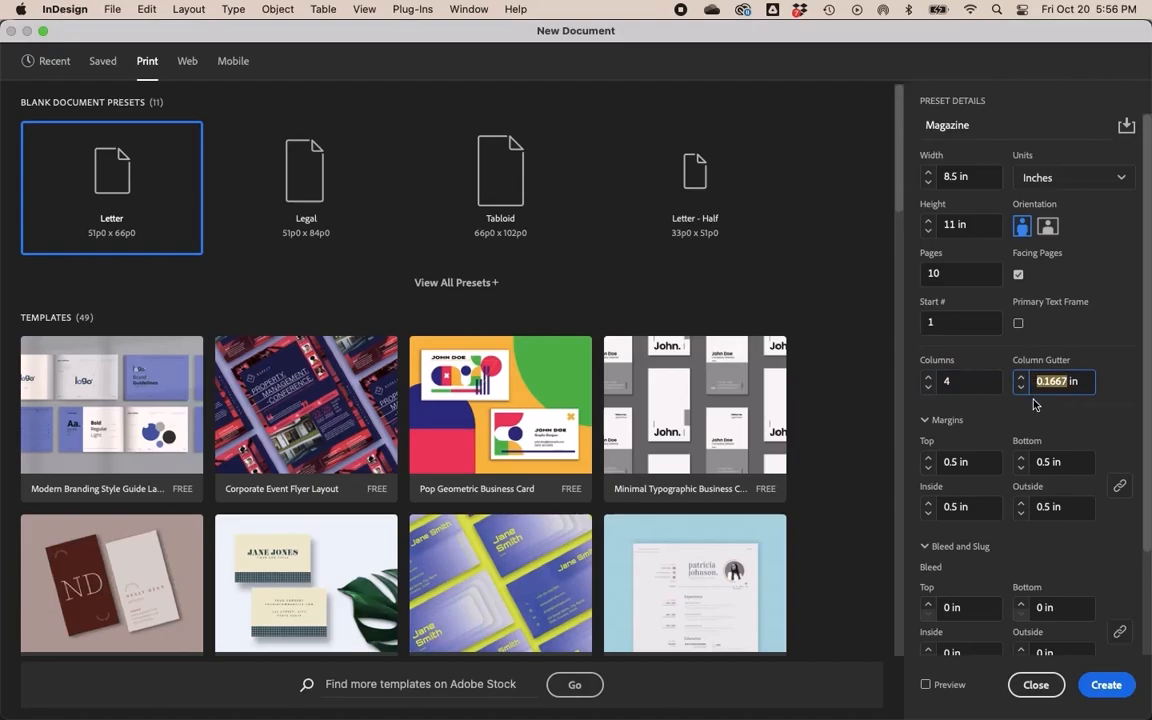
pyautogui.click(1034, 404)
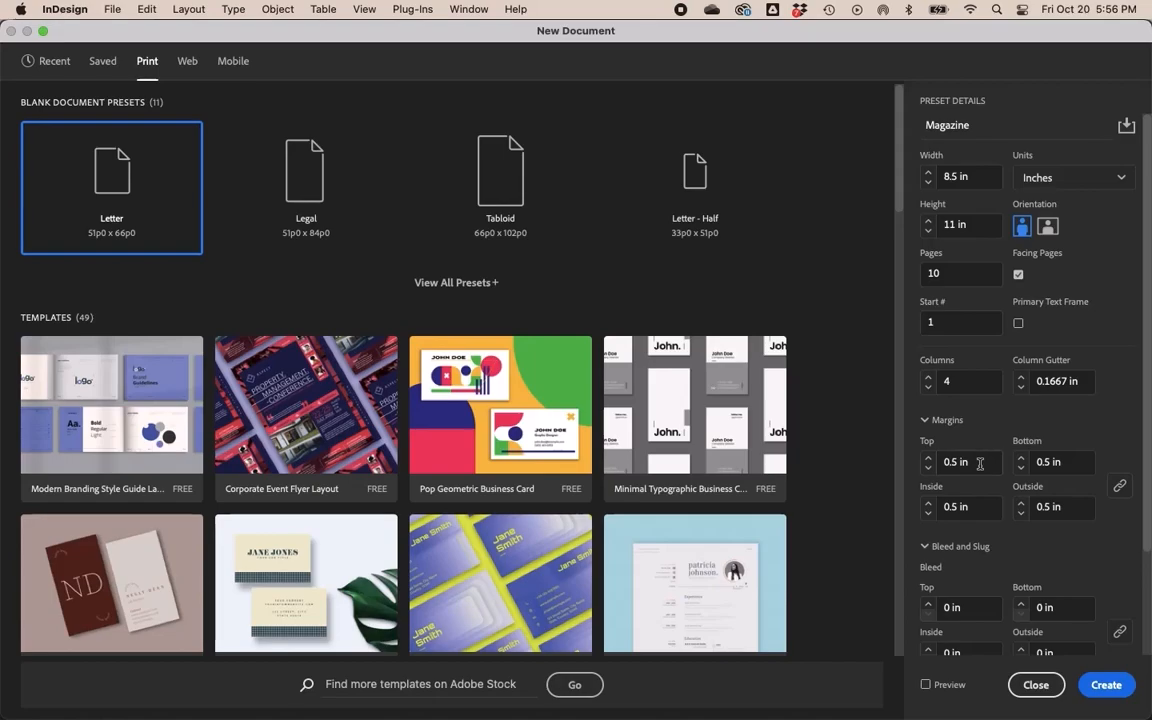
pyautogui.moveTo(980, 463); pyautogui.dragTo(937, 463)
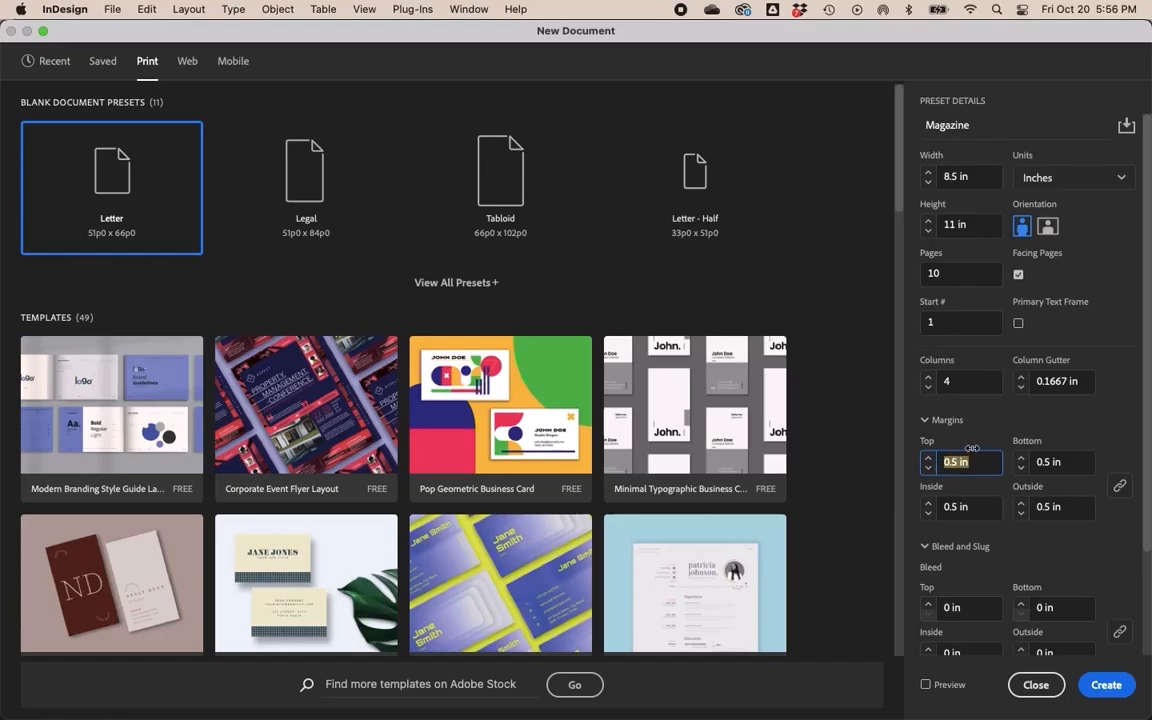
pyautogui.click(982, 442)
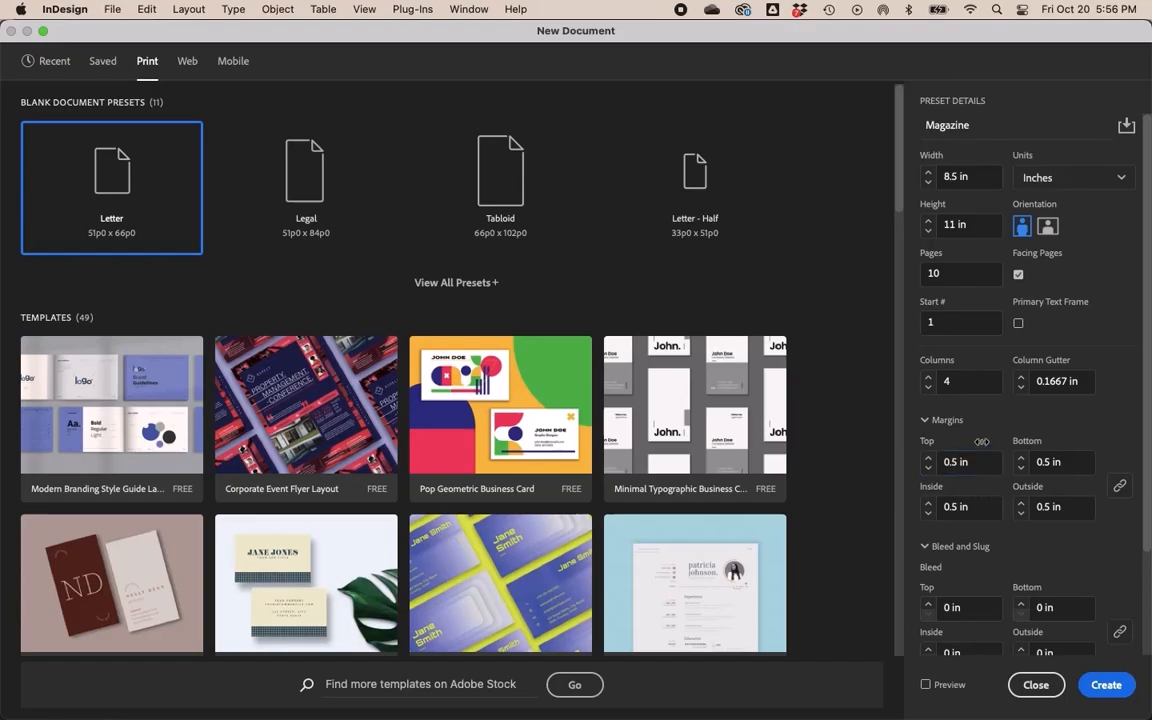
pyautogui.click(1119, 488)
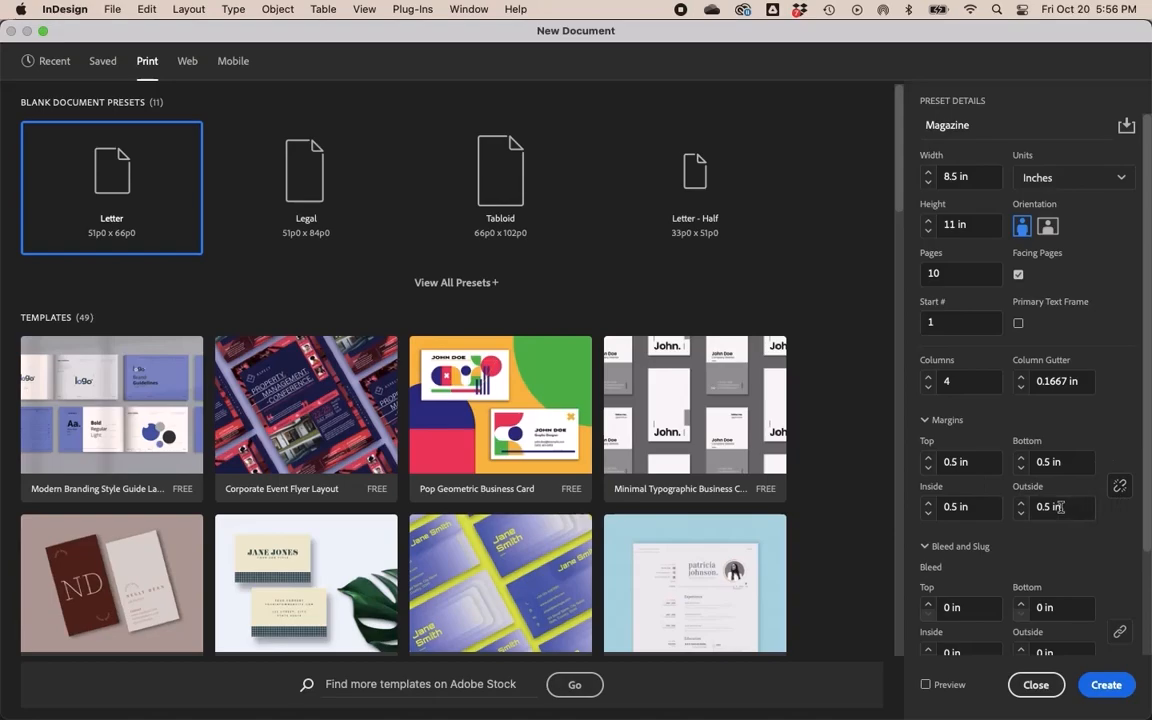
pyautogui.click(1021, 515)
pyautogui.click(1021, 515)
pyautogui.click(1021, 507)
pyautogui.click(1022, 504)
pyautogui.click(1118, 489)
# - Create the document with these settings
pyautogui.scroll(-2, 1116, 520)
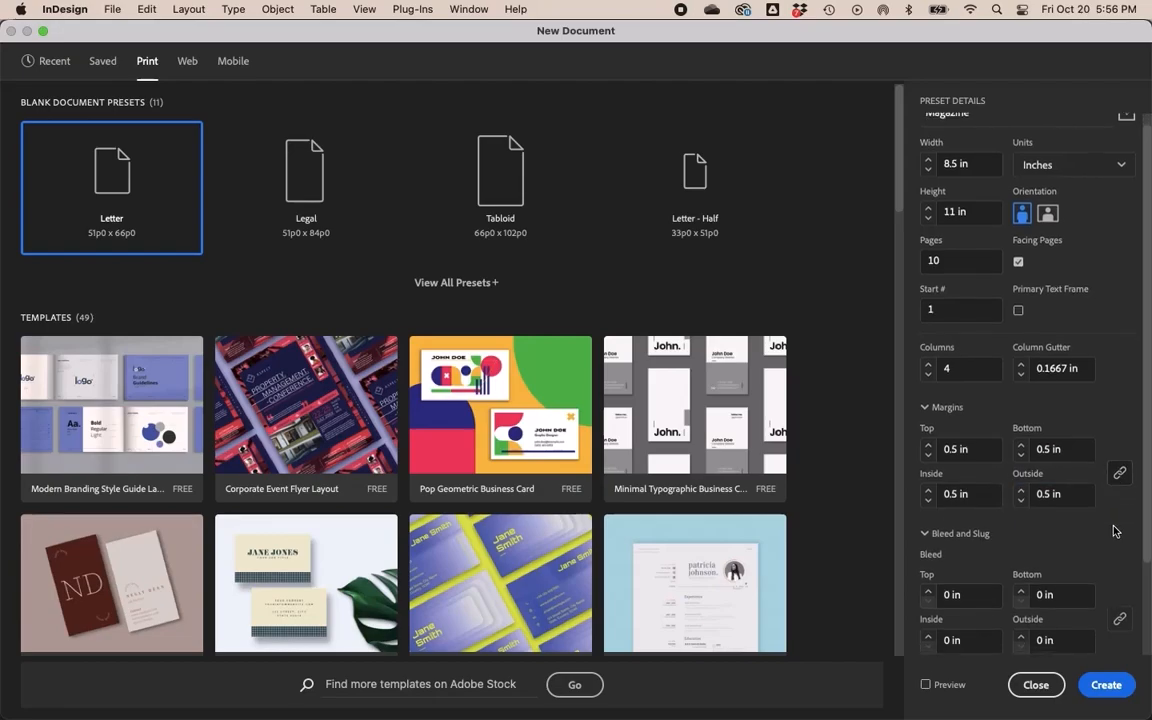
pyautogui.scroll(-3, 1116, 531)
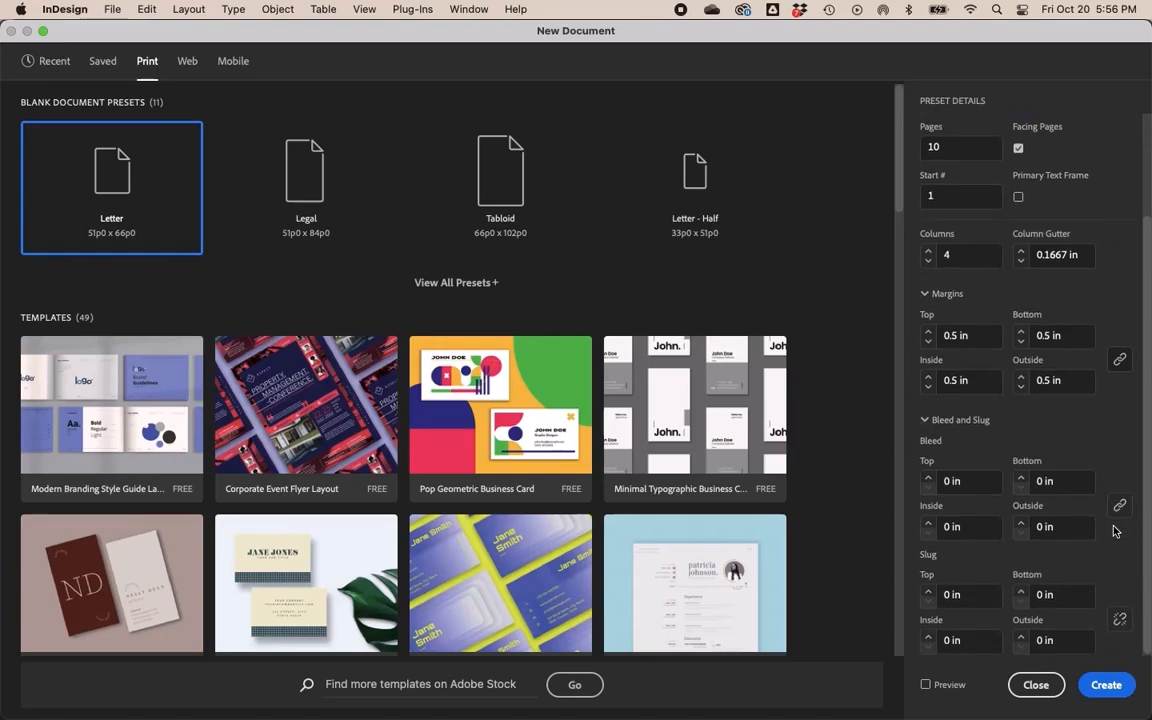
pyautogui.click(1106, 685)
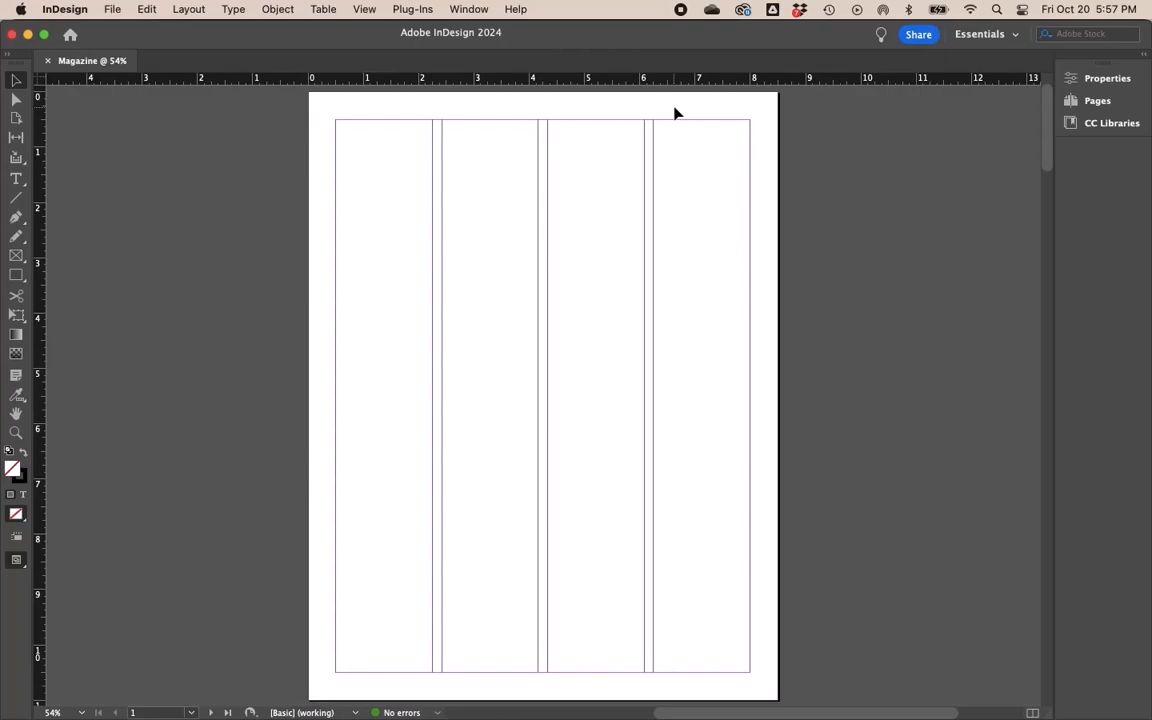
# - Switch to the Typography workspace and open the A-Parent parent spread from the Pages panel
pyautogui.click(973, 34)
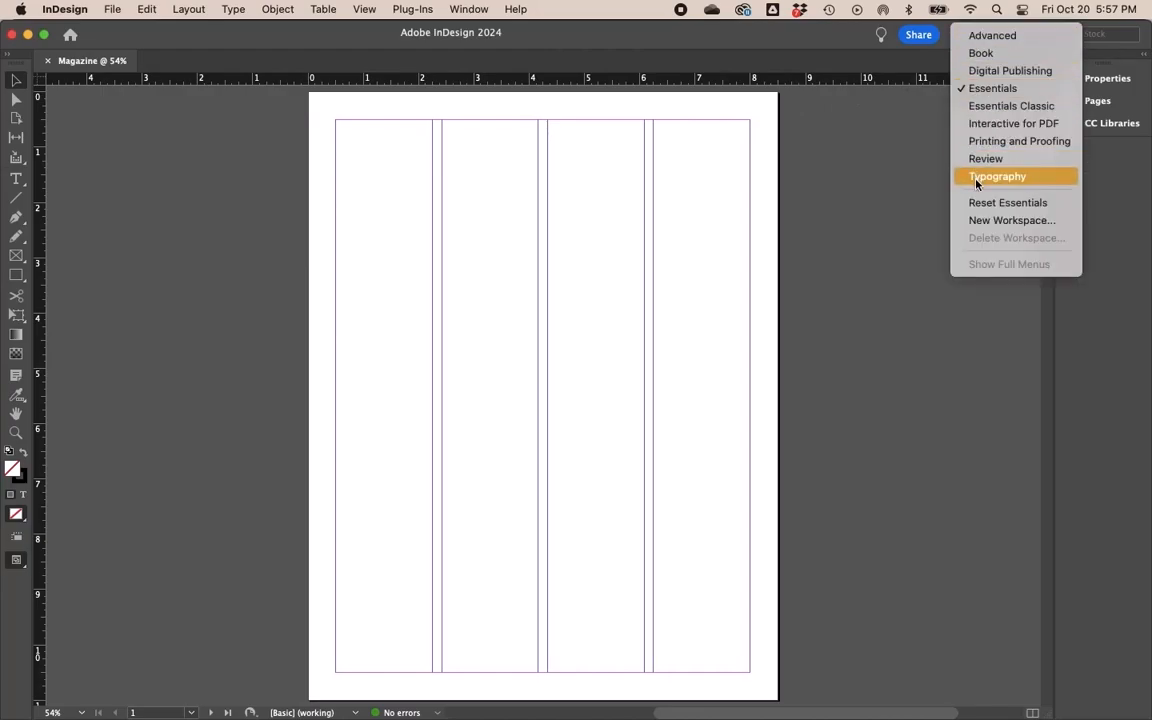
pyautogui.click(1040, 181)
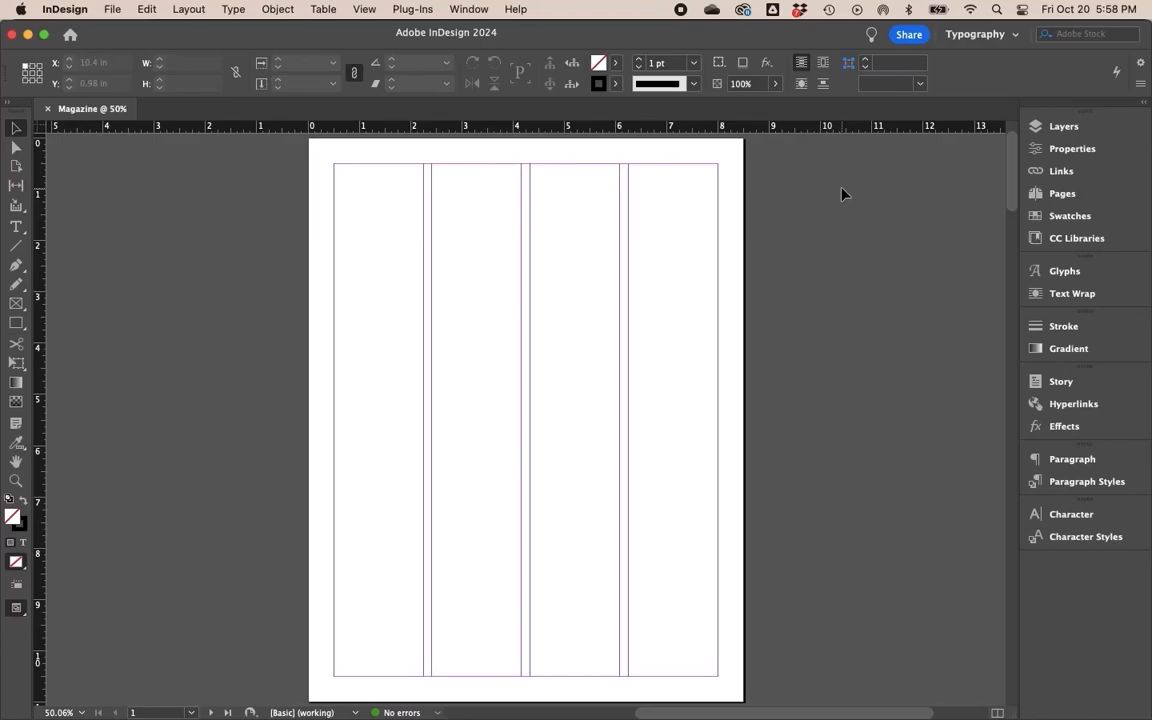
pyautogui.click(1074, 198)
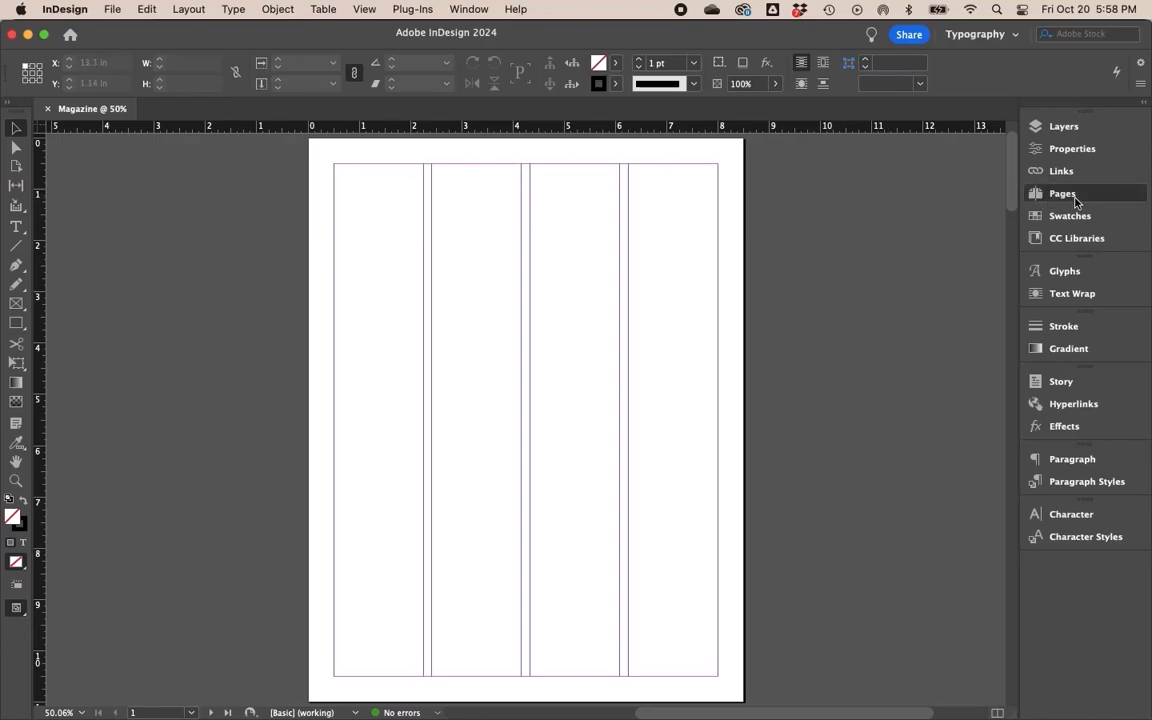
pyautogui.click(935, 197)
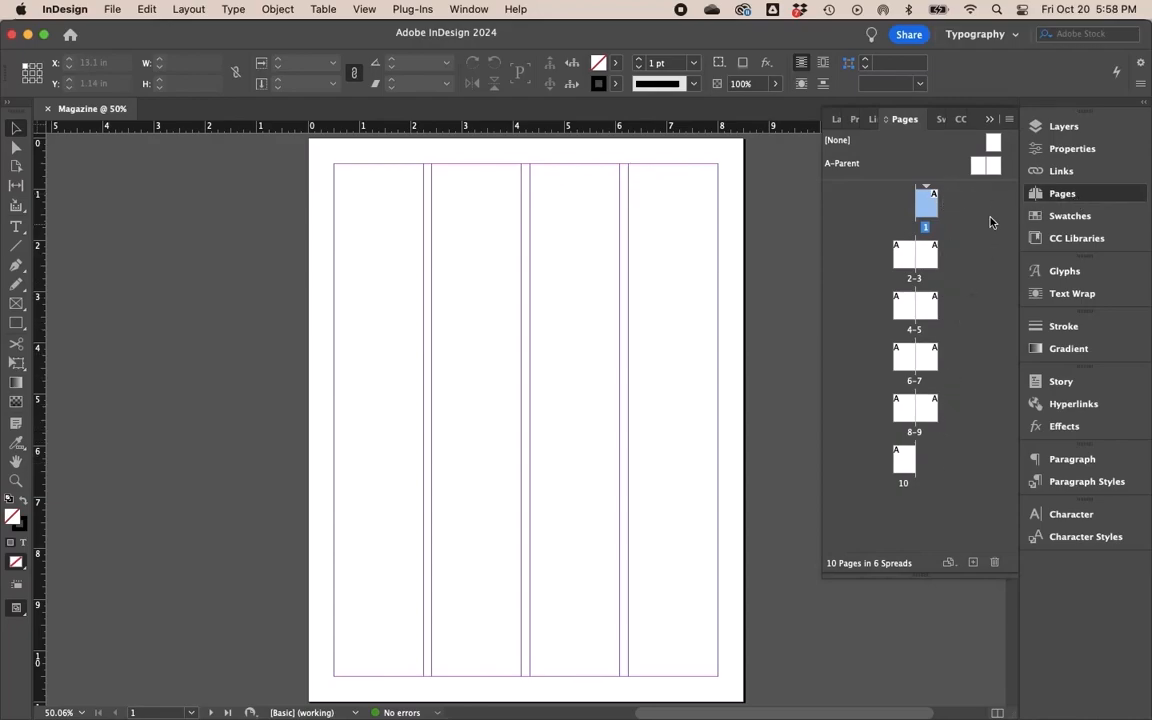
pyautogui.doubleClick(977, 168)
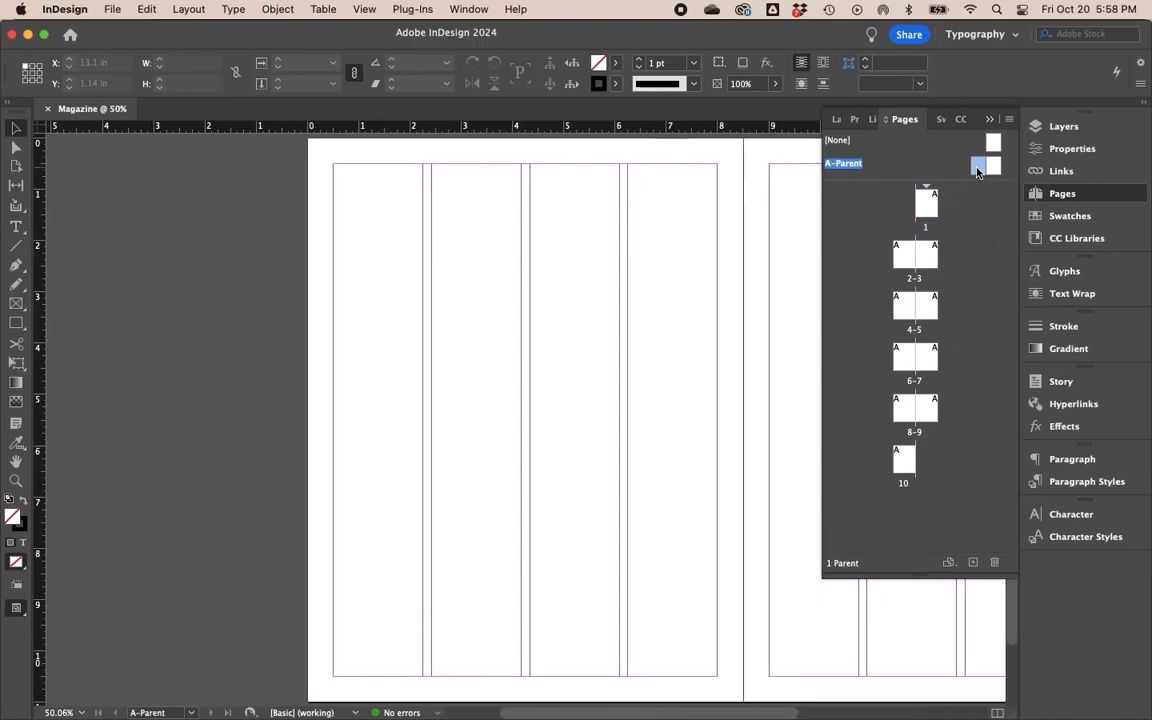
# - Draw a text frame about 1.75 in wide below the first column at the bottom of the left parent page
pyautogui.hscroll(10, 727, 290)
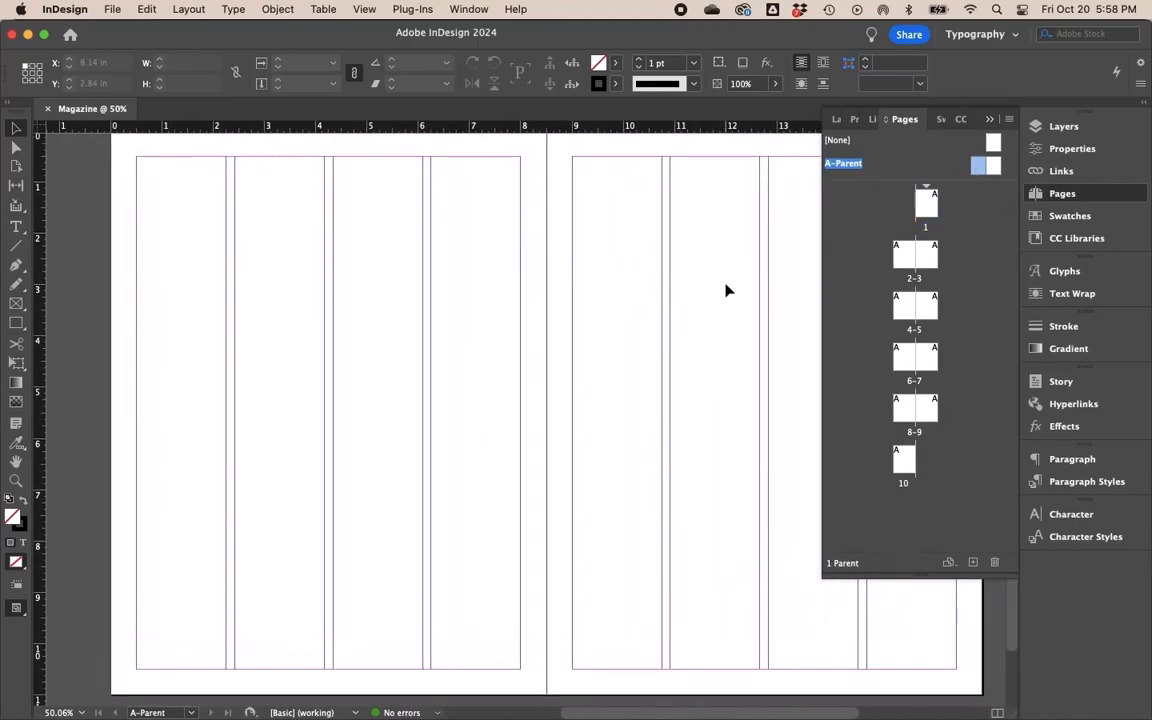
pyautogui.click(990, 120)
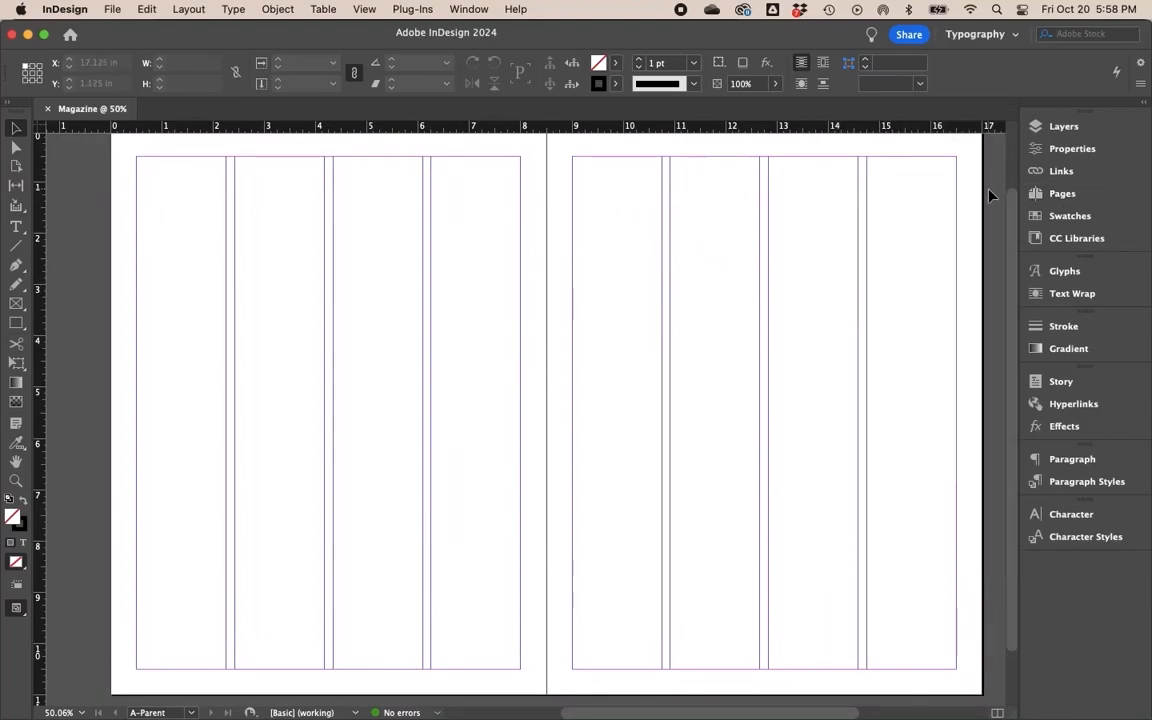
pyautogui.scroll(1, 990, 196)
pyautogui.scroll(1, 990, 196)
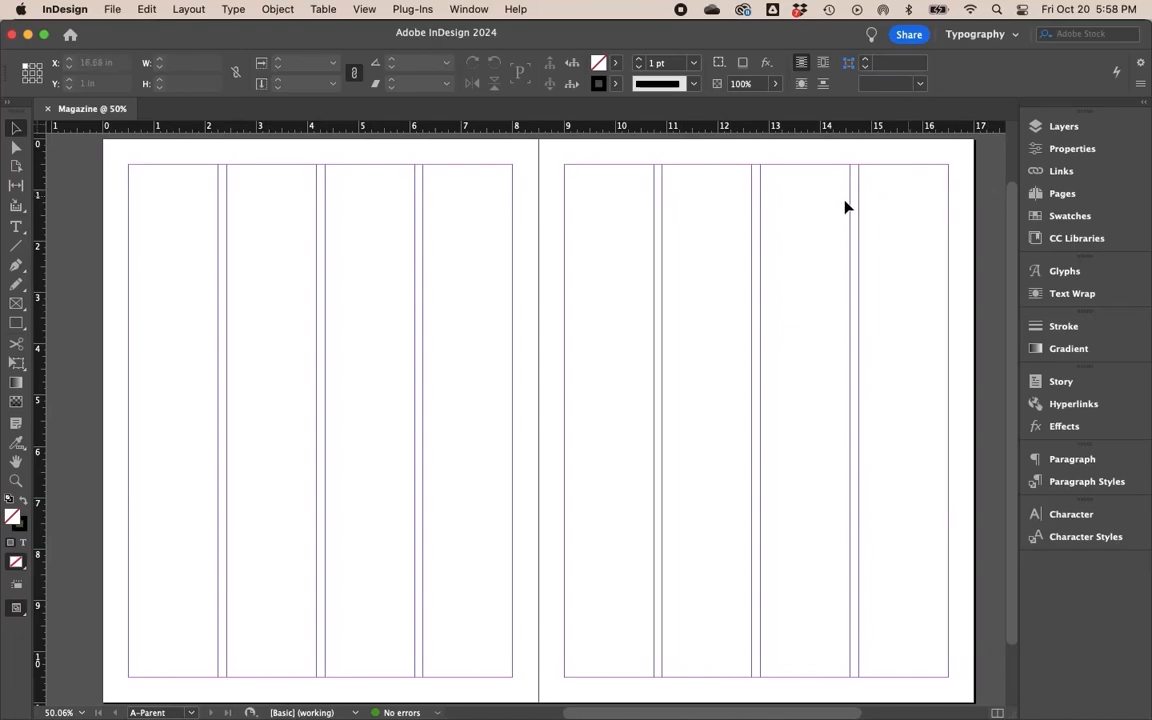
pyautogui.click(20, 227)
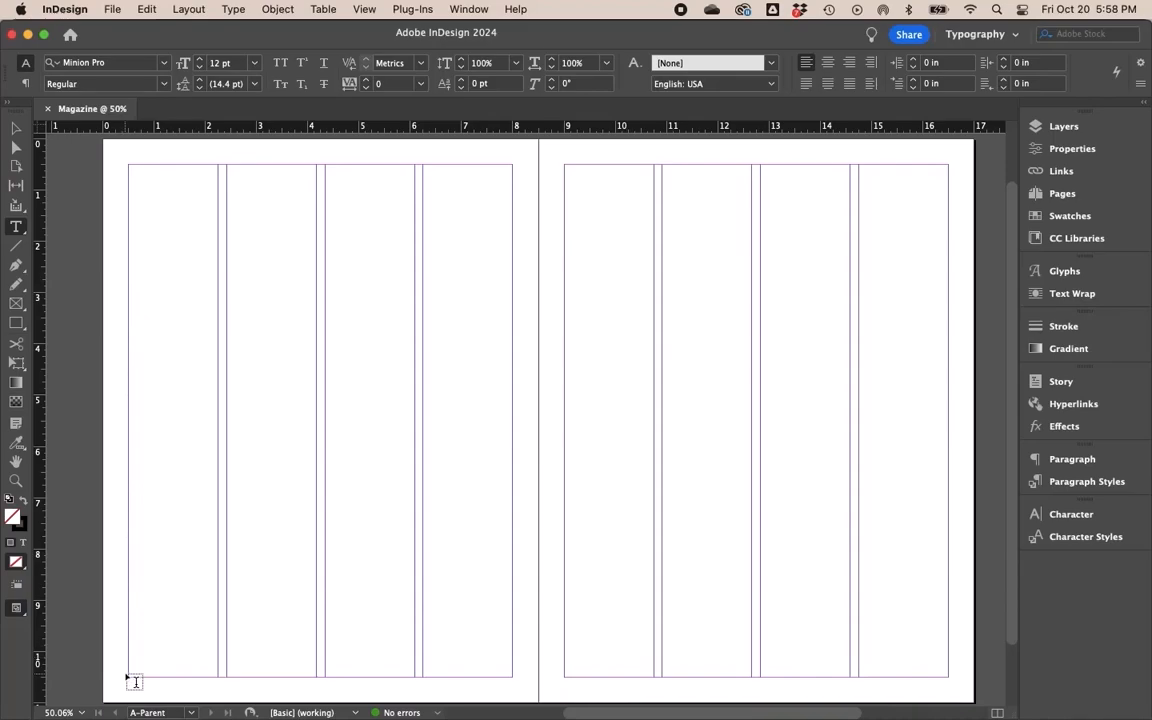
pyautogui.moveTo(128, 682); pyautogui.dragTo(217, 690)
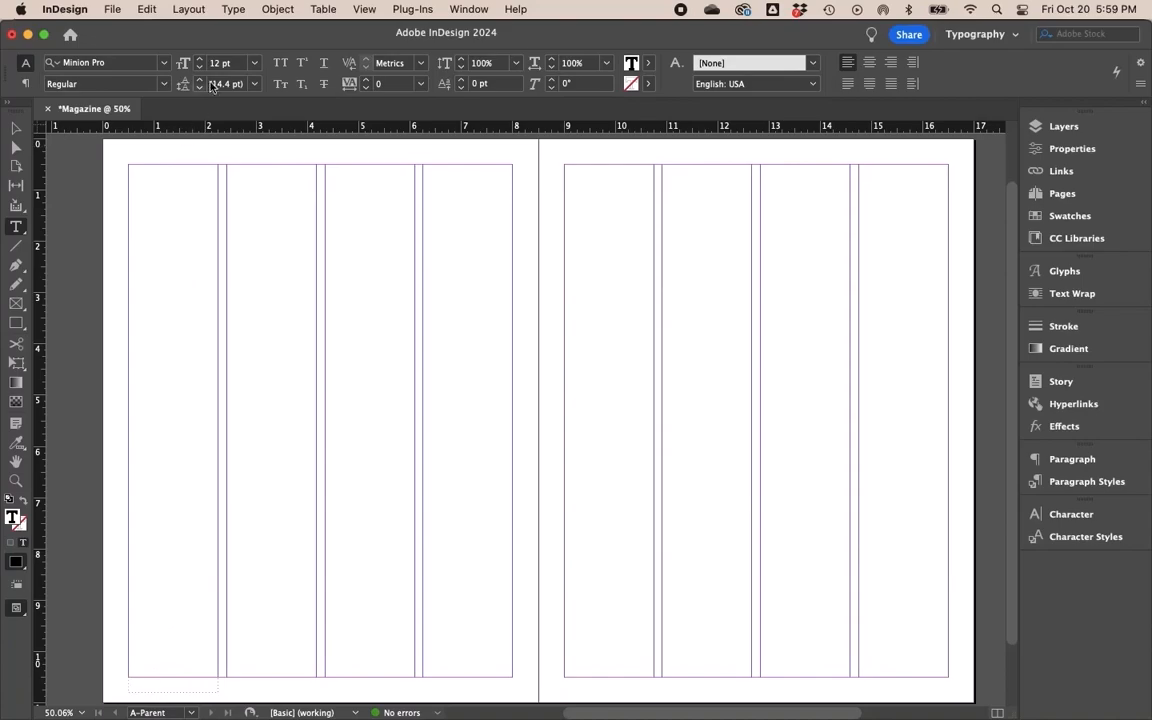
# - Insert the Current Page Number marker into the new text frame
pyautogui.click(235, 10)
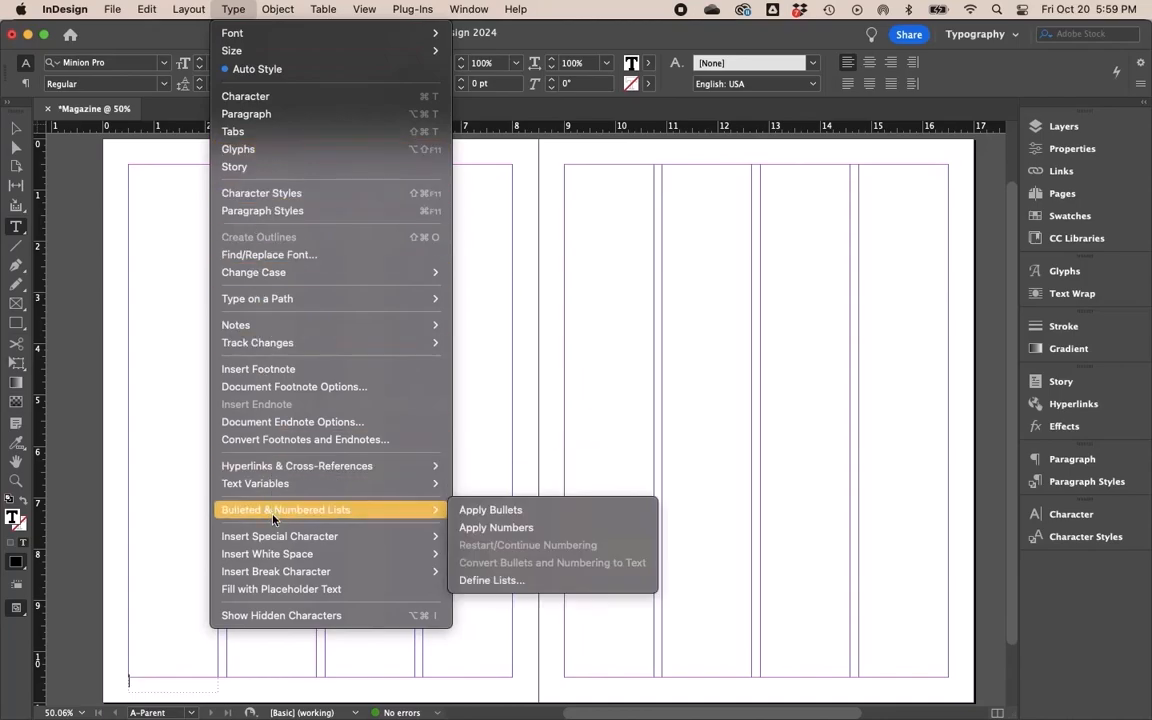
pyautogui.moveTo(300, 537)
pyautogui.moveTo(504, 556)
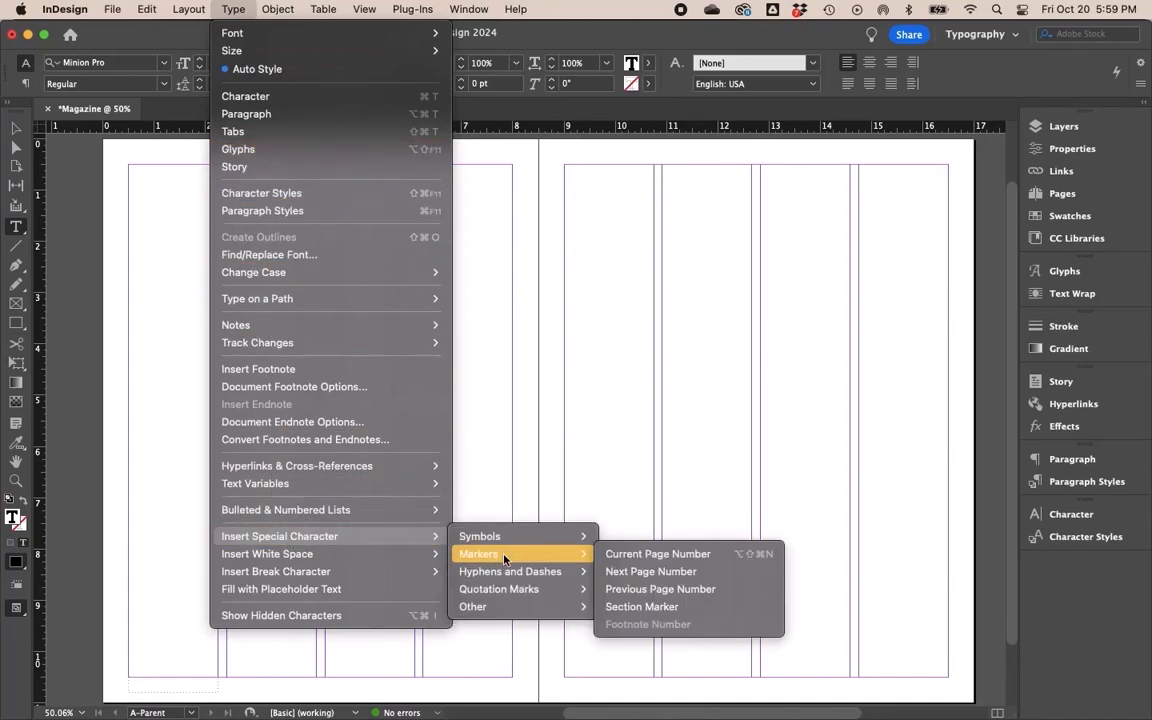
pyautogui.click(651, 564)
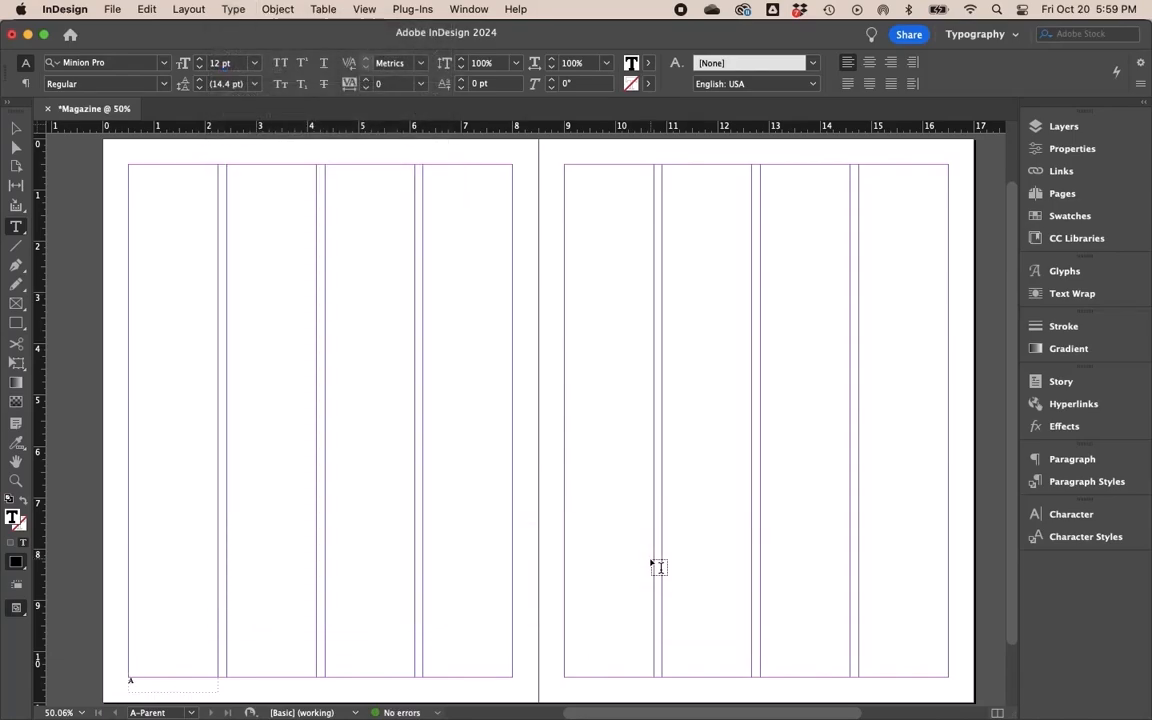
# - Duplicate the page-number text frame and move the copy to the bottom right corner of the right parent page
pyautogui.click(15, 130)
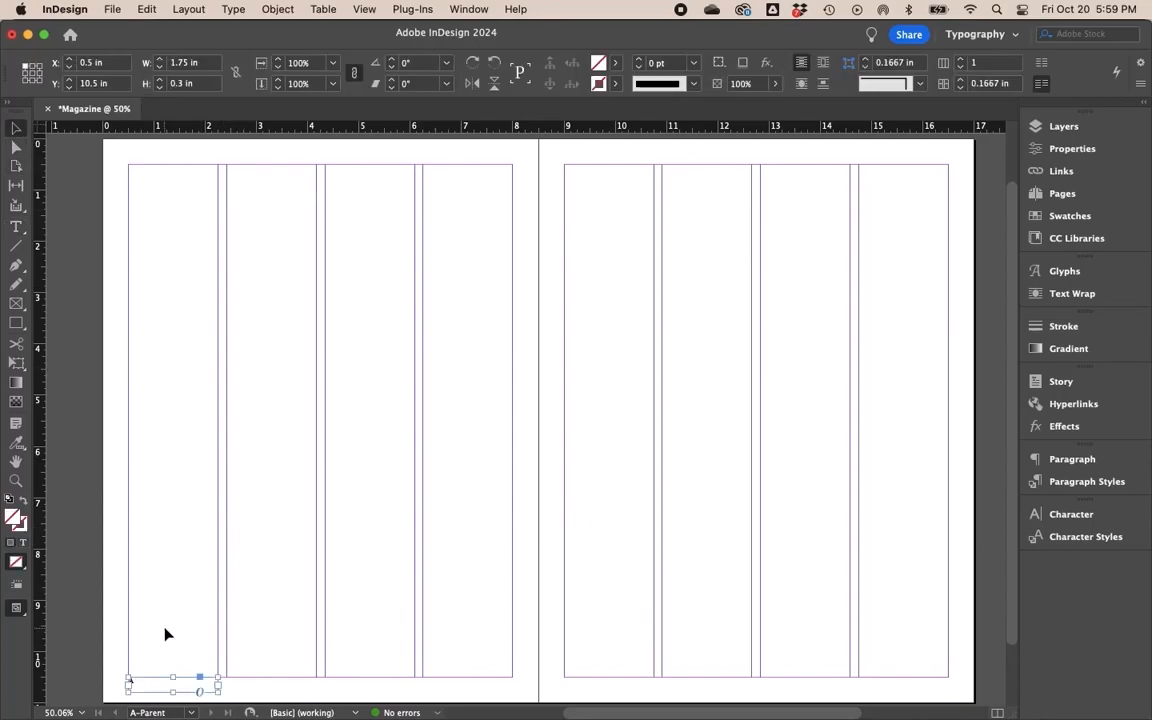
pyautogui.rightClick(161, 680)
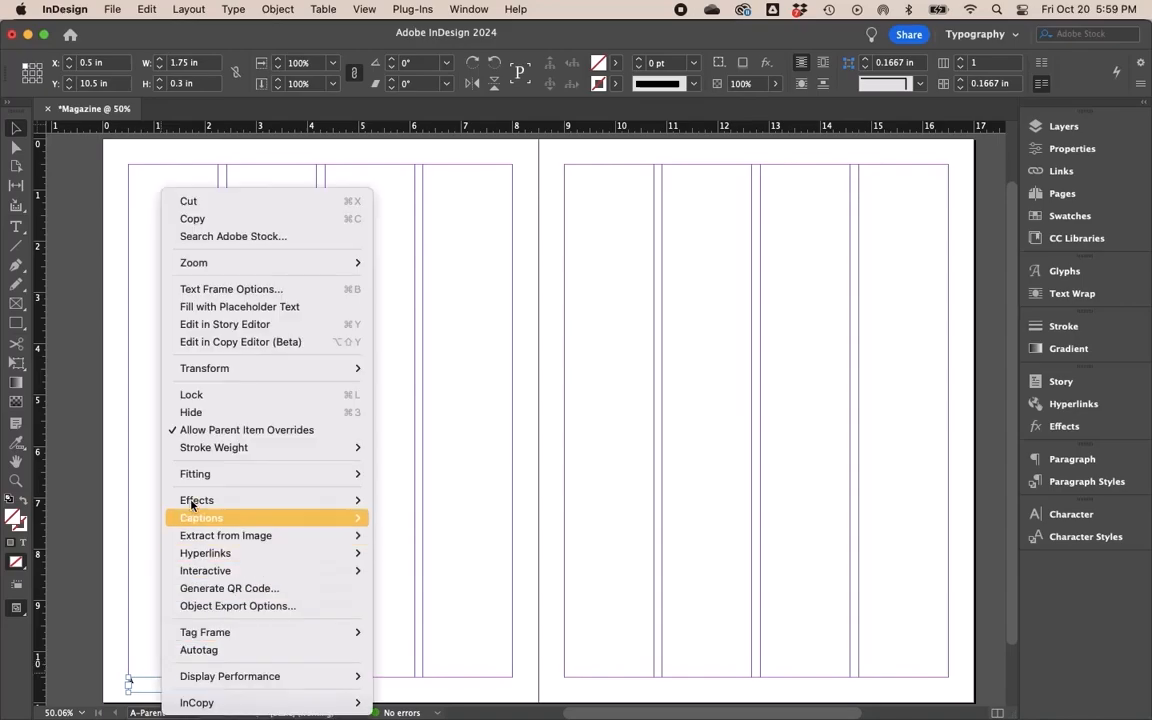
pyautogui.click(217, 220)
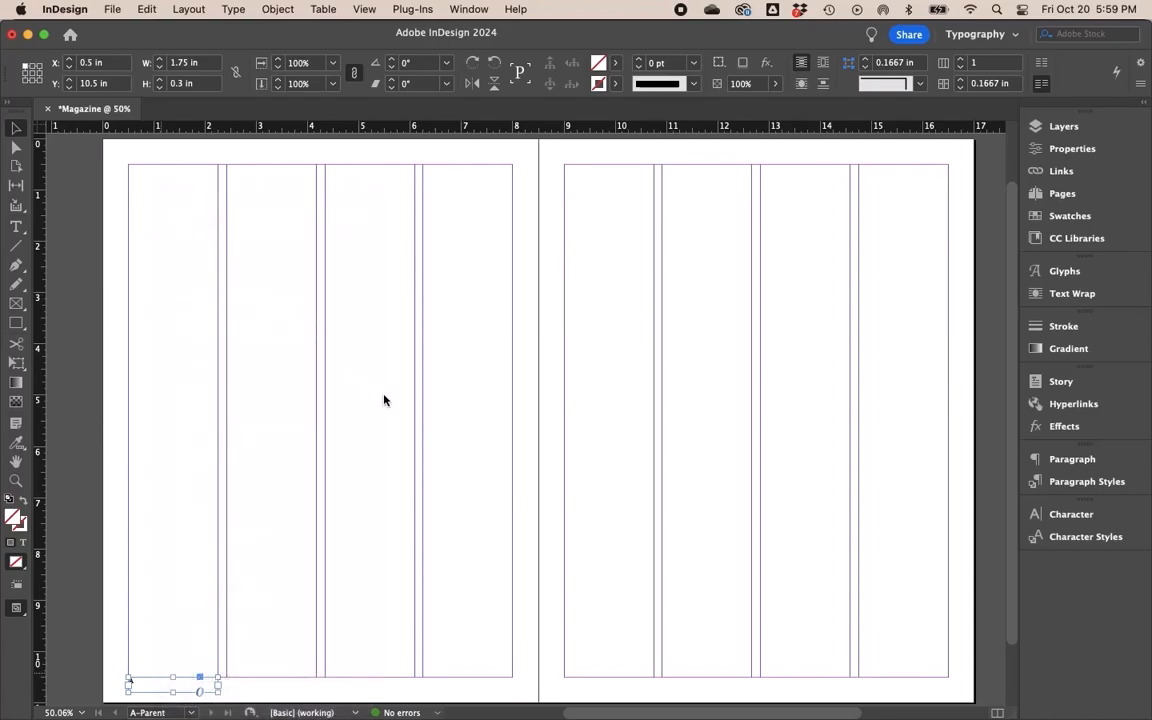
pyautogui.press('super+v')
pyautogui.click(514, 430)
pyautogui.moveTo(514, 430); pyautogui.dragTo(962, 681)
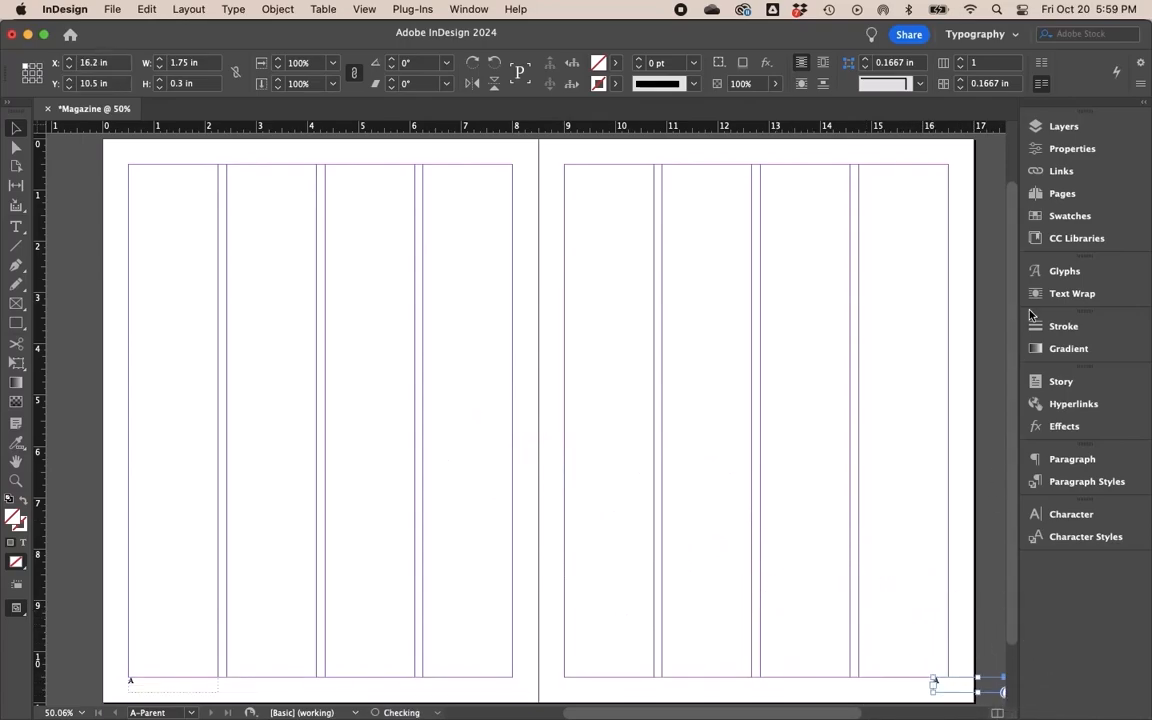
# - Go to page 1 and scroll through the document pages to check the automatic page numbers
pyautogui.click(1065, 193)
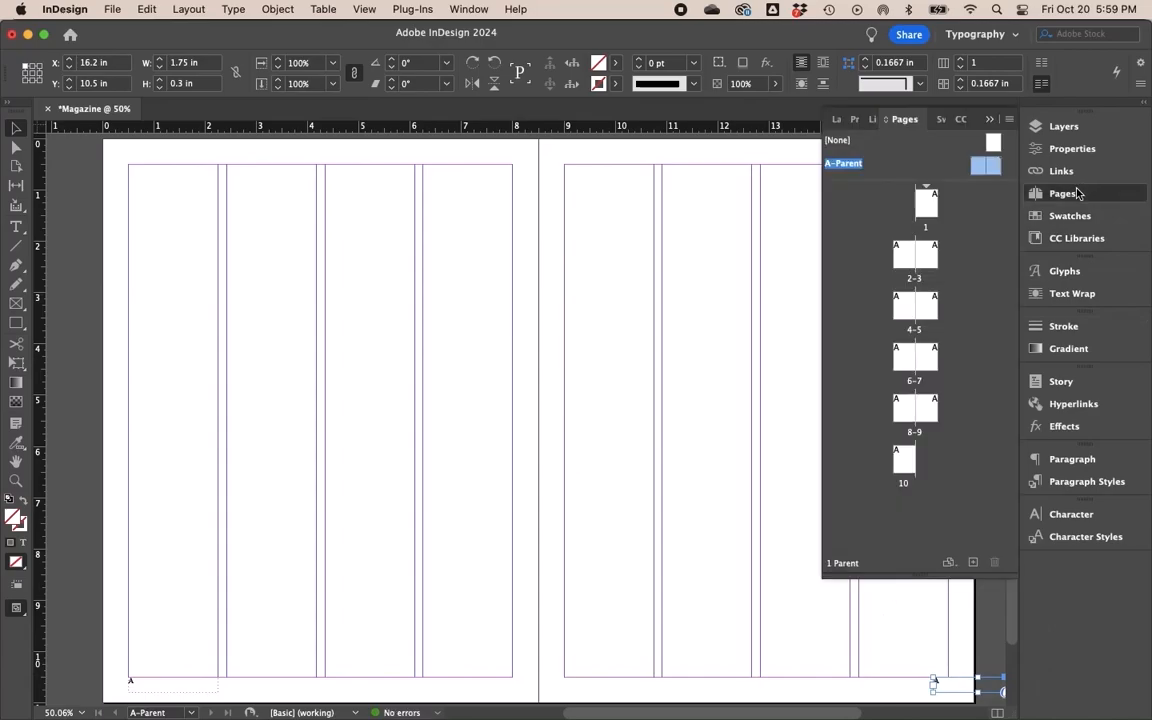
pyautogui.doubleClick(925, 204)
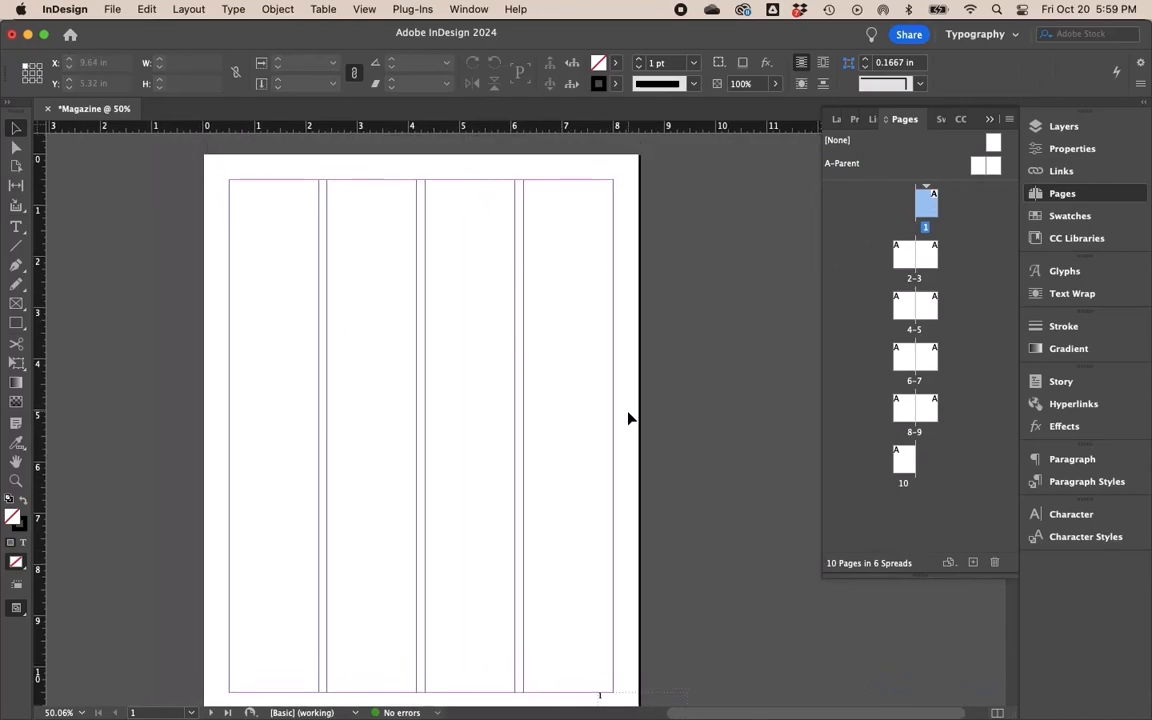
pyautogui.scroll(-3, 679, 439)
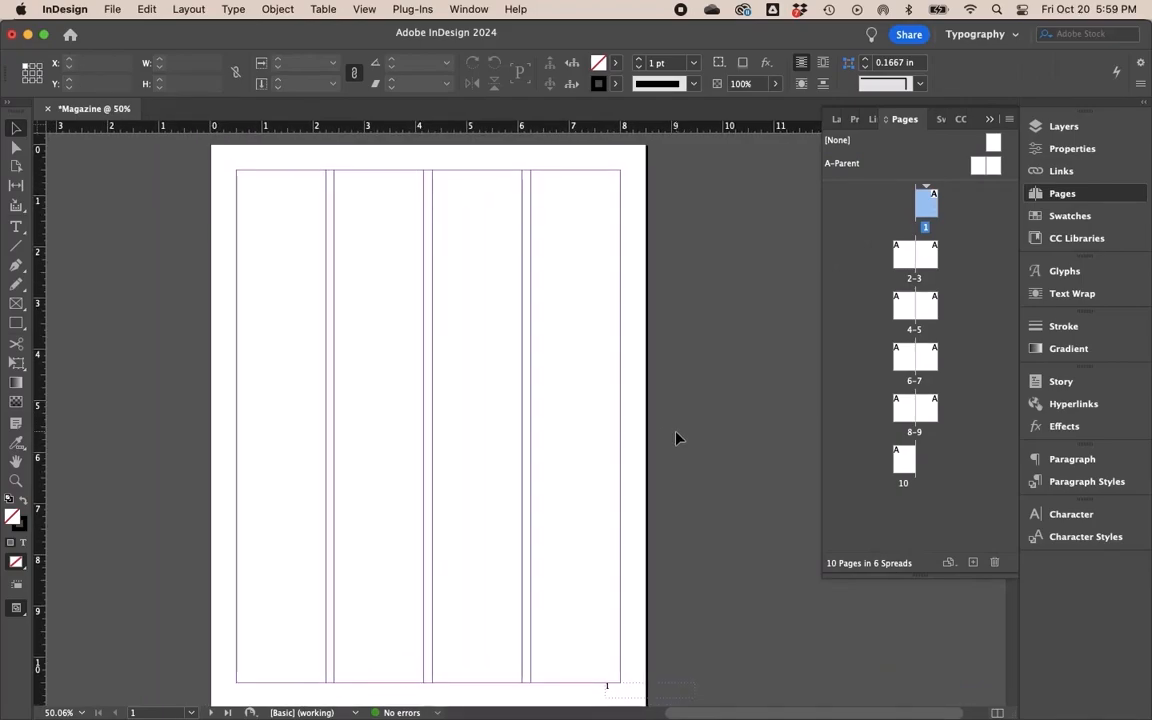
pyautogui.scroll(-15, 676, 438)
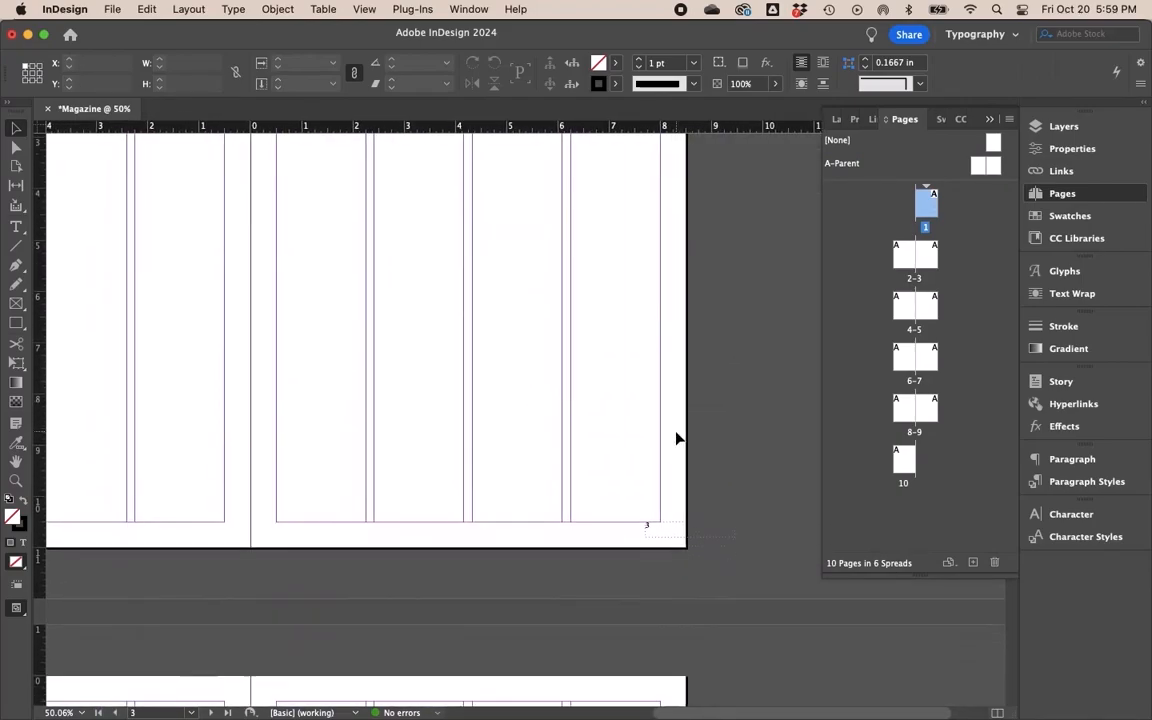
pyautogui.hscroll(-5, 676, 438)
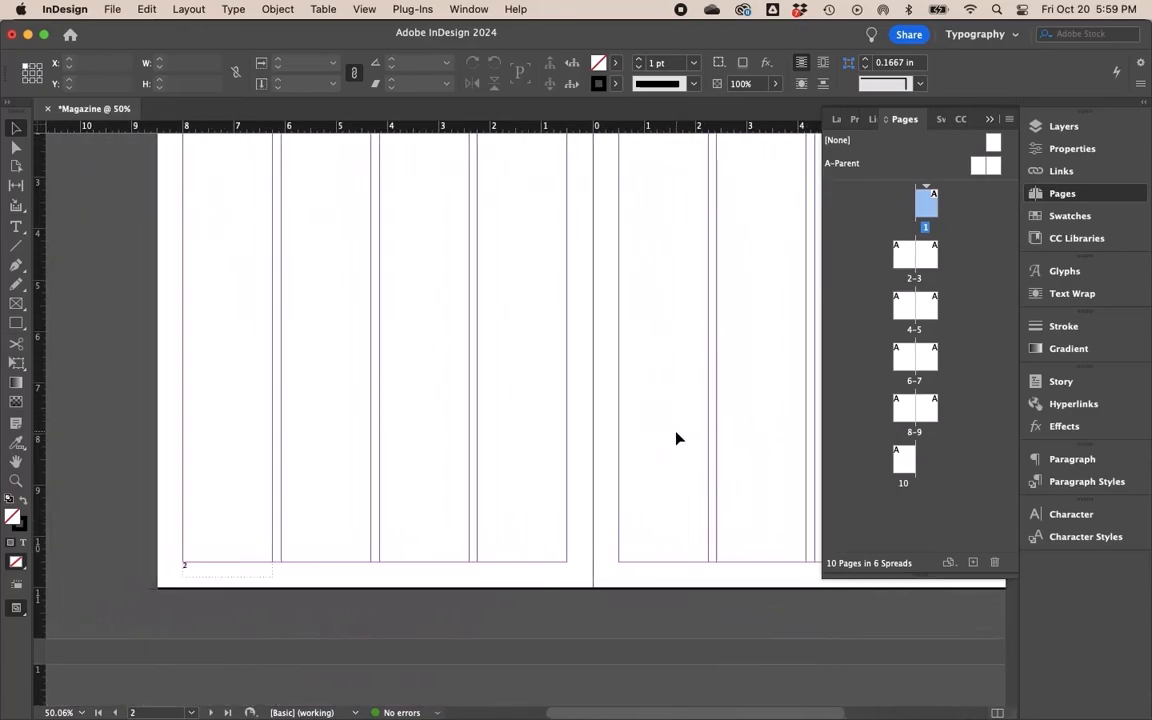